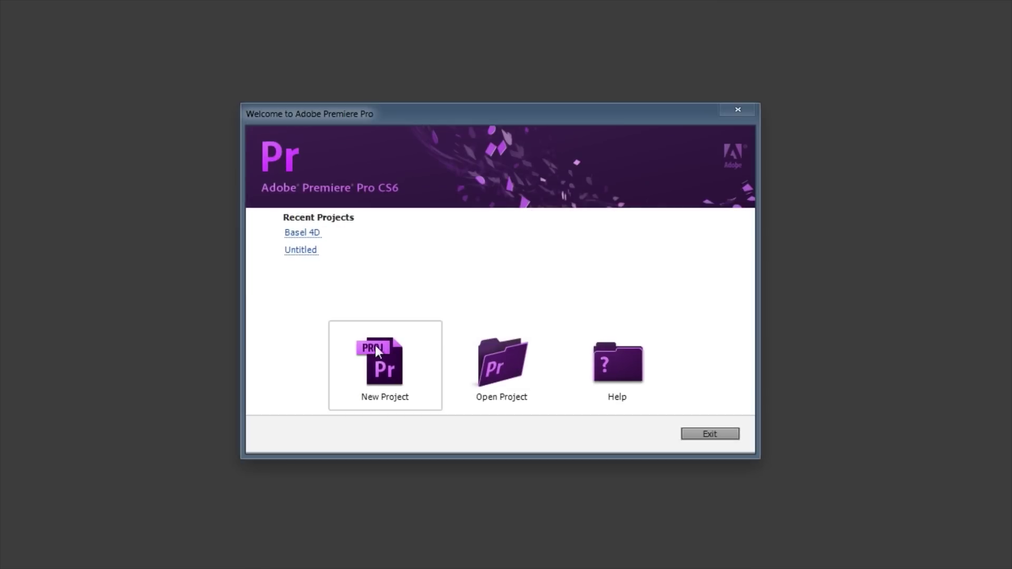
- Create a new project named test with a DVCPROHD 1080p24 Sequence 01
{"action": "left_click", "coordinate": [385, 357]}
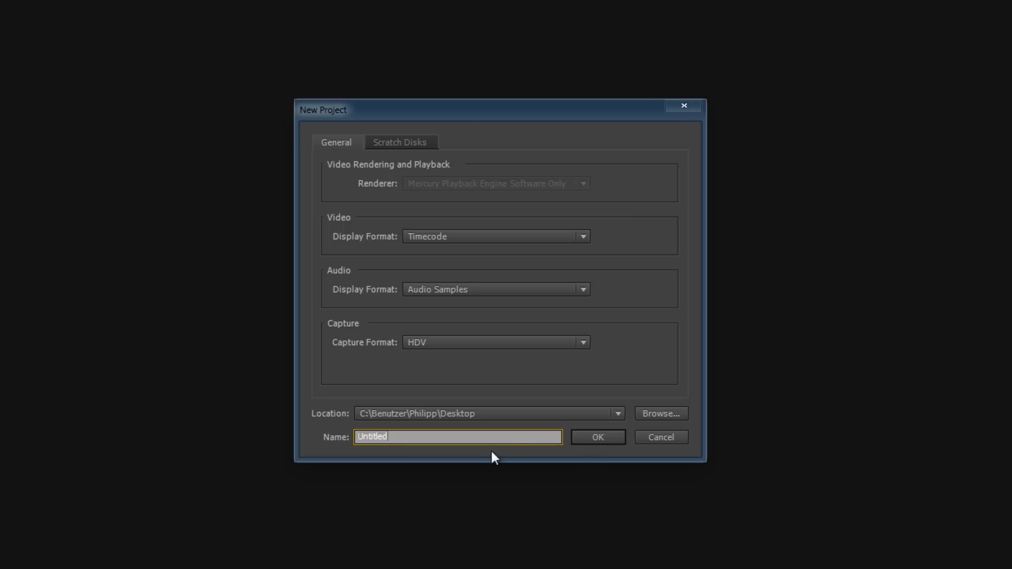
{"action": "type", "text": "test"}
{"action": "left_click", "coordinate": [614, 436]}
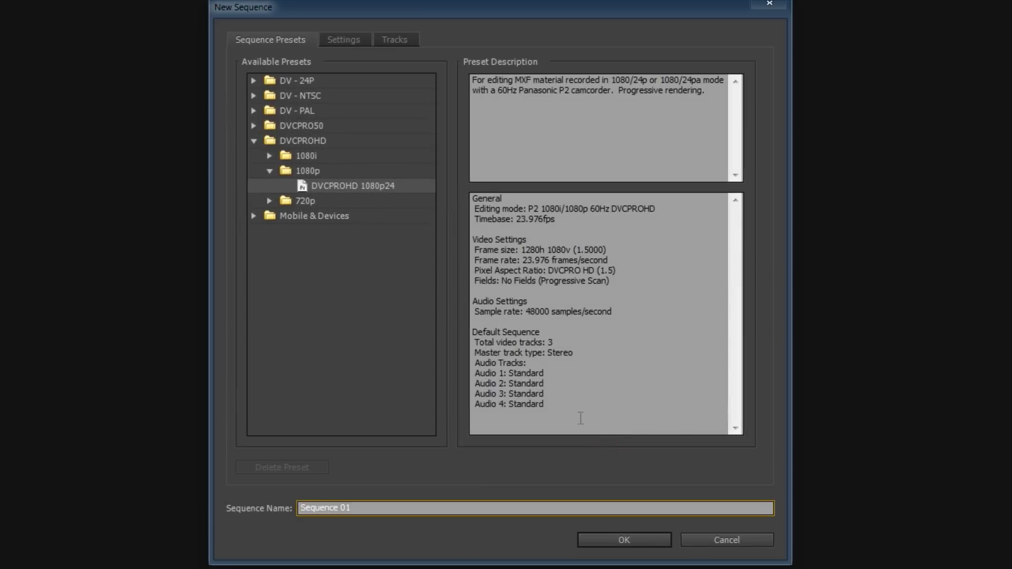
{"action": "left_click", "coordinate": [614, 538]}
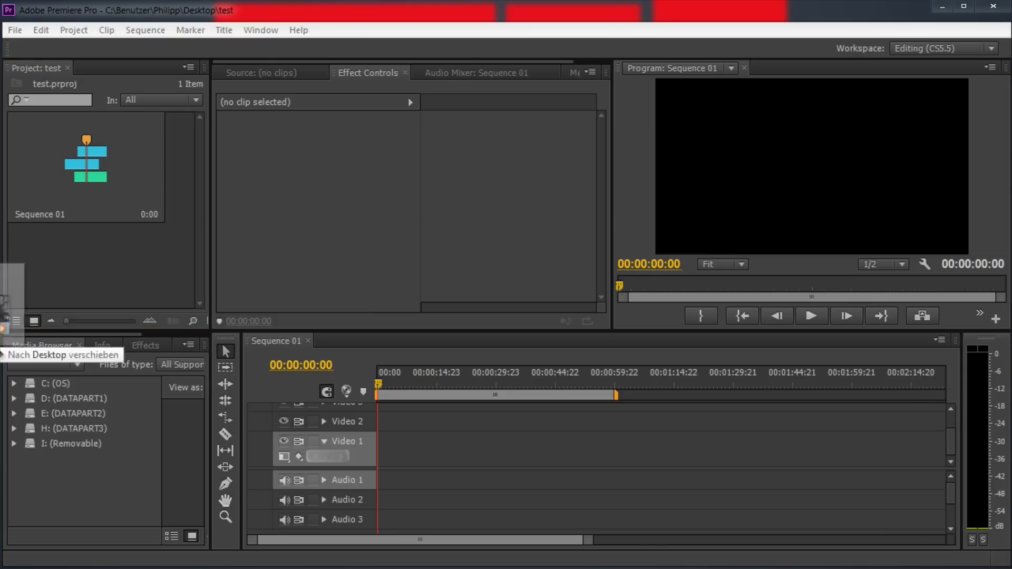
- Import 00000 (2).MTS, place it on Video 1 with matching sequence settings, and scrub through it
{"action": "left_click_drag", "start_coordinate": [1, 350], "coordinate": [86, 240]}
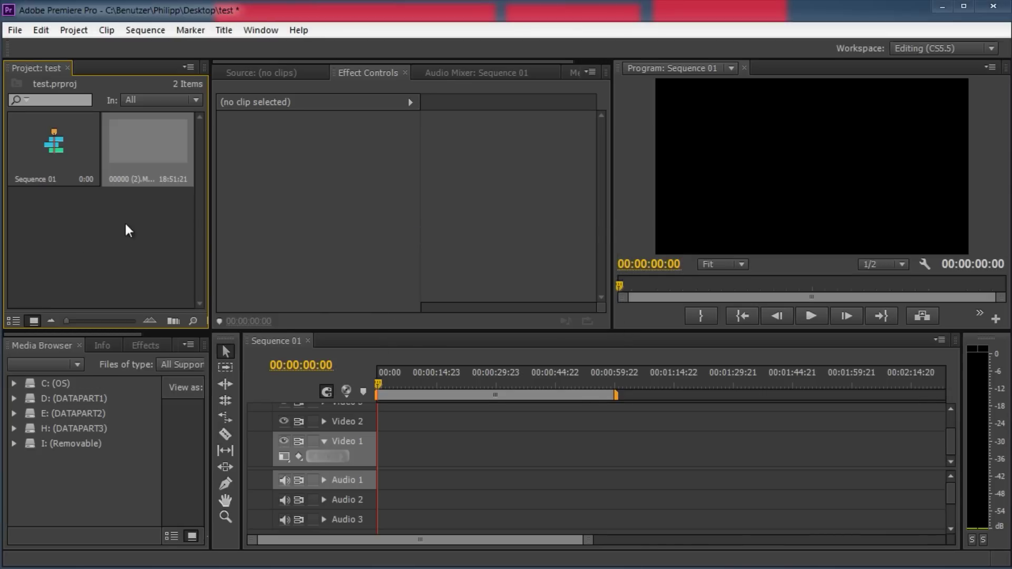
{"action": "mouse_move", "coordinate": [149, 138]}
{"action": "left_mouse_down"}
{"action": "mouse_move", "coordinate": [412, 475]}
{"action": "mouse_move", "coordinate": [374, 454]}
{"action": "left_mouse_up"}
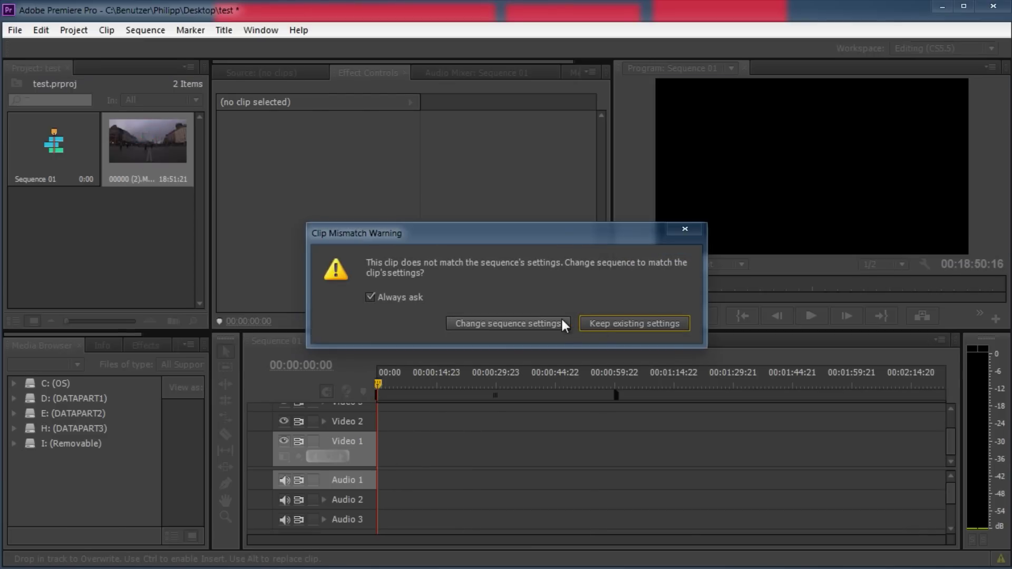
{"action": "left_click", "coordinate": [560, 322]}
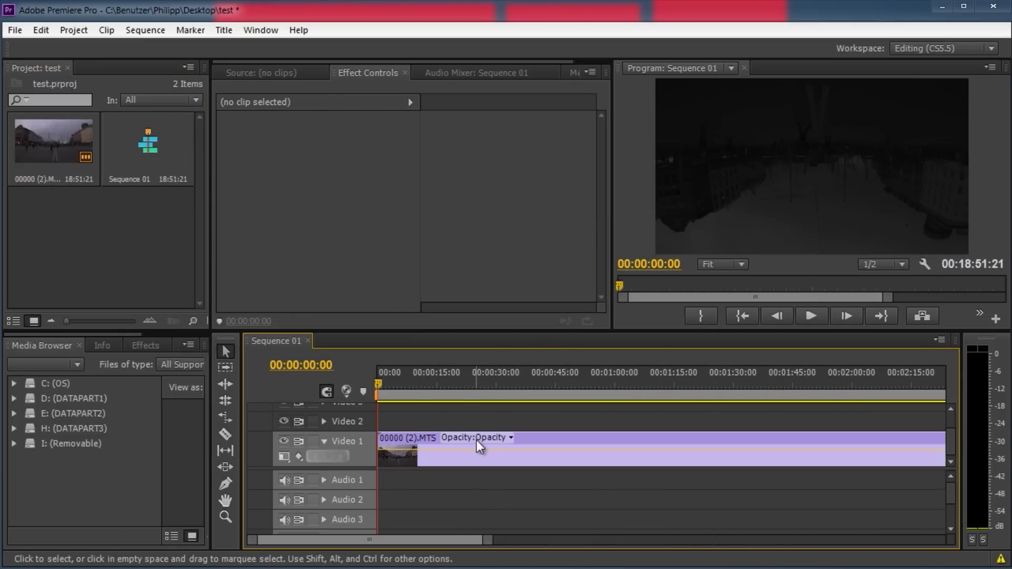
{"action": "left_click", "coordinate": [467, 381]}
{"action": "left_click_drag", "start_coordinate": [467, 381], "coordinate": [549, 379]}
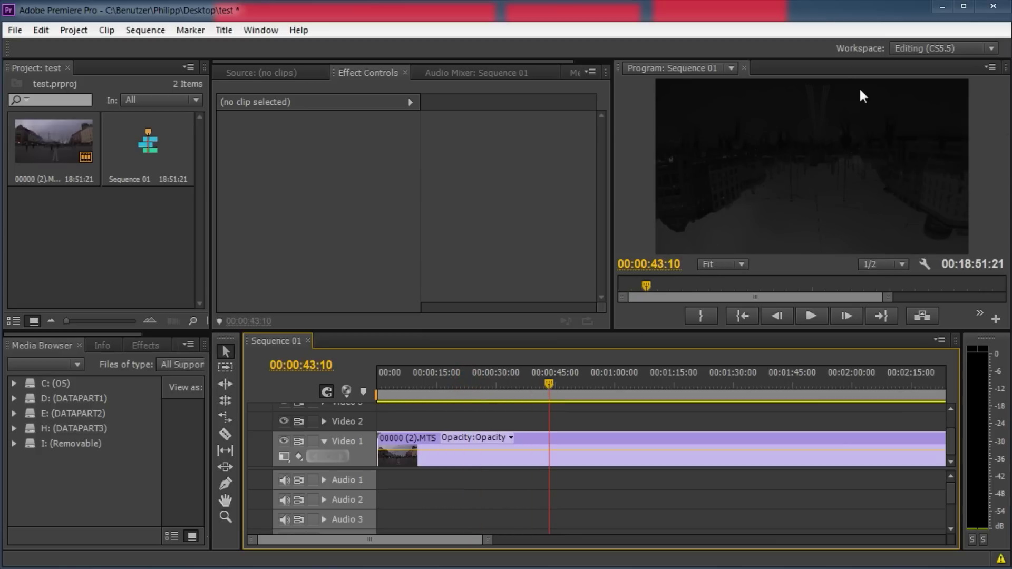
- Apply Video Effects > Adjust > Levels to the clip, collapse its parameters, and scrub the footage
{"action": "left_click", "coordinate": [136, 346]}
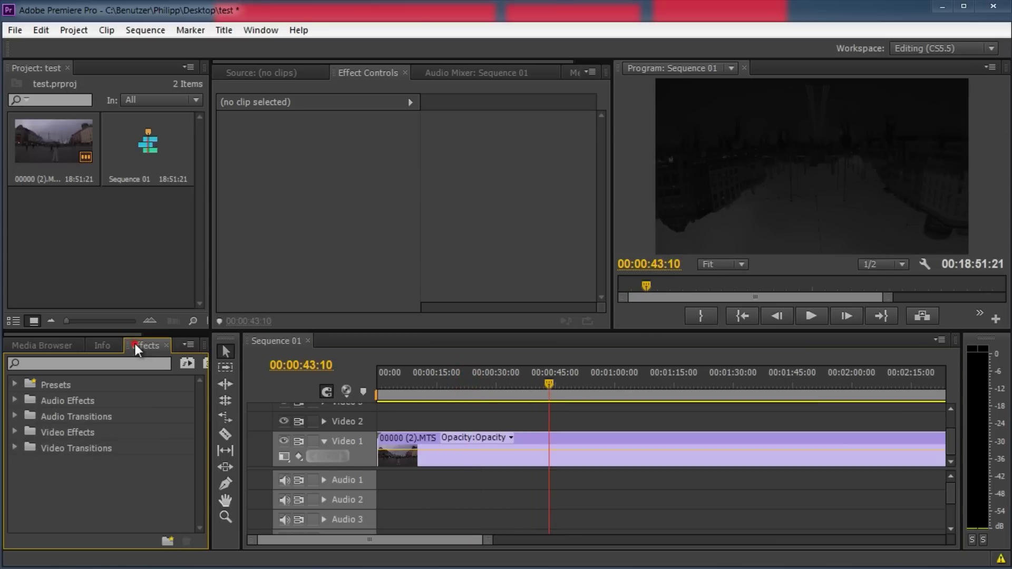
{"action": "left_click", "coordinate": [15, 433]}
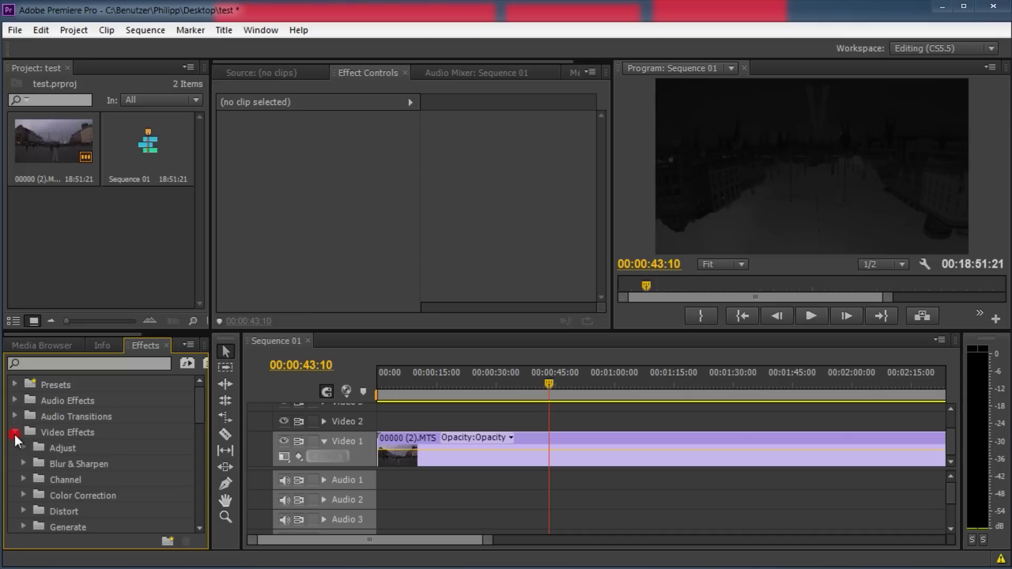
{"action": "left_click", "coordinate": [21, 449]}
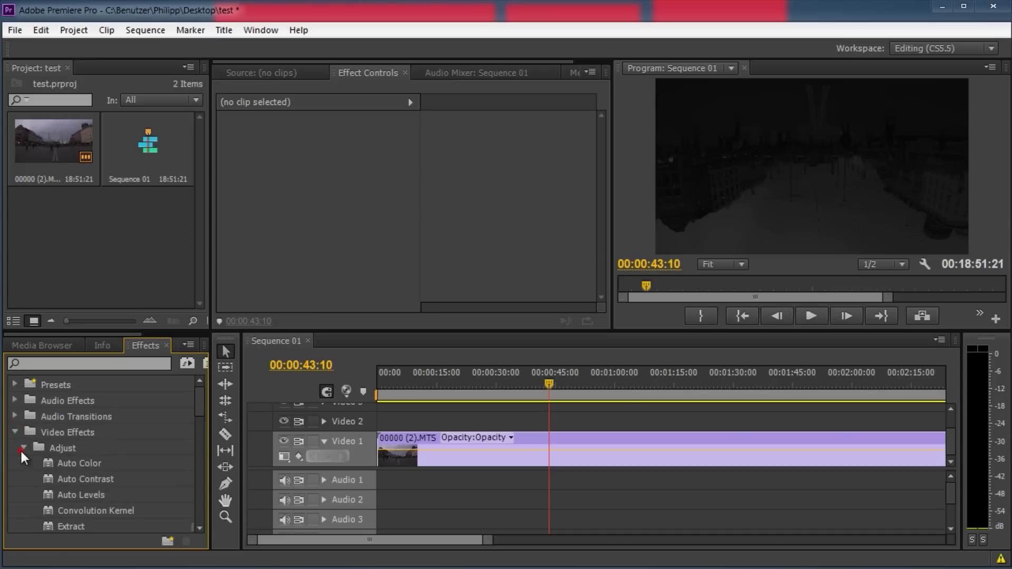
{"action": "scroll", "coordinate": [90, 471], "scroll_direction": "down", "scroll_amount": 2}
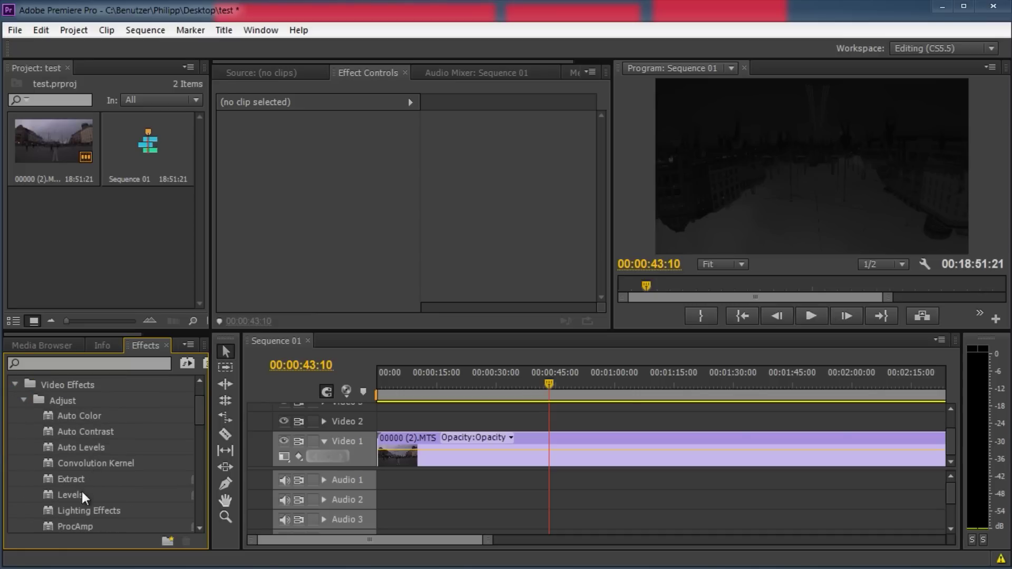
{"action": "left_click_drag", "start_coordinate": [71, 496], "coordinate": [452, 446]}
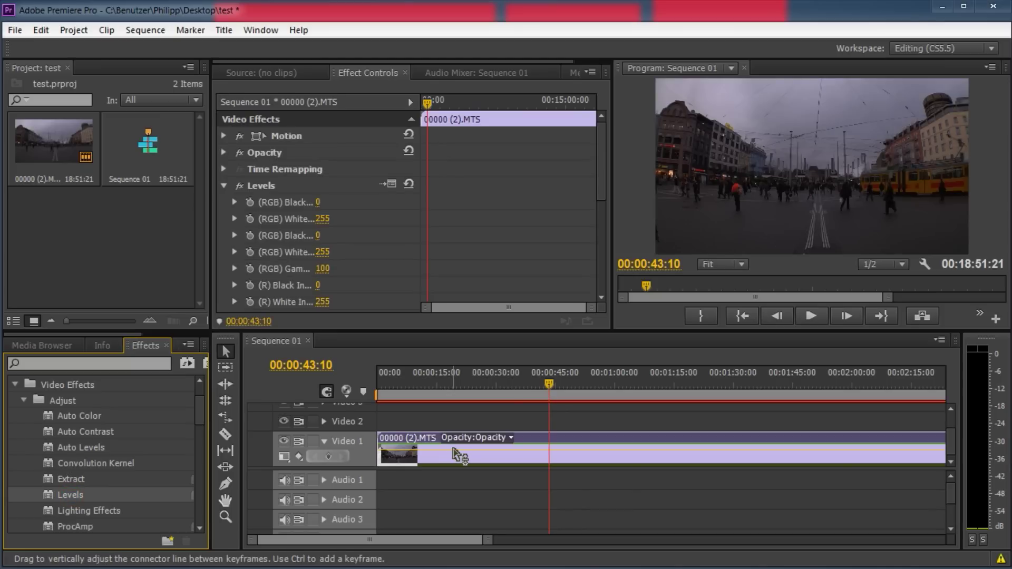
{"action": "left_click", "coordinate": [223, 185]}
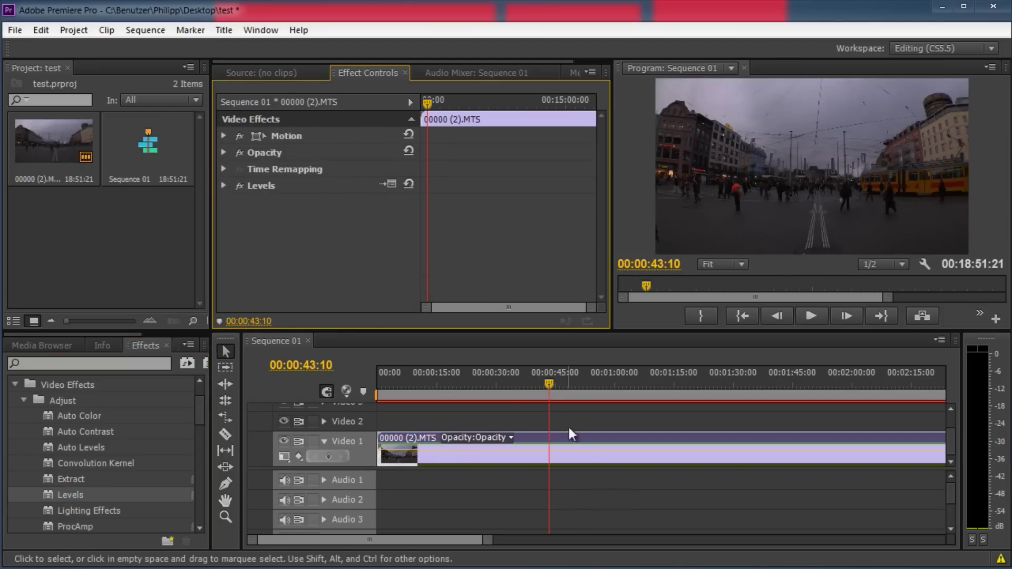
{"action": "left_click", "coordinate": [538, 384]}
{"action": "left_click_drag", "start_coordinate": [537, 384], "coordinate": [505, 403]}
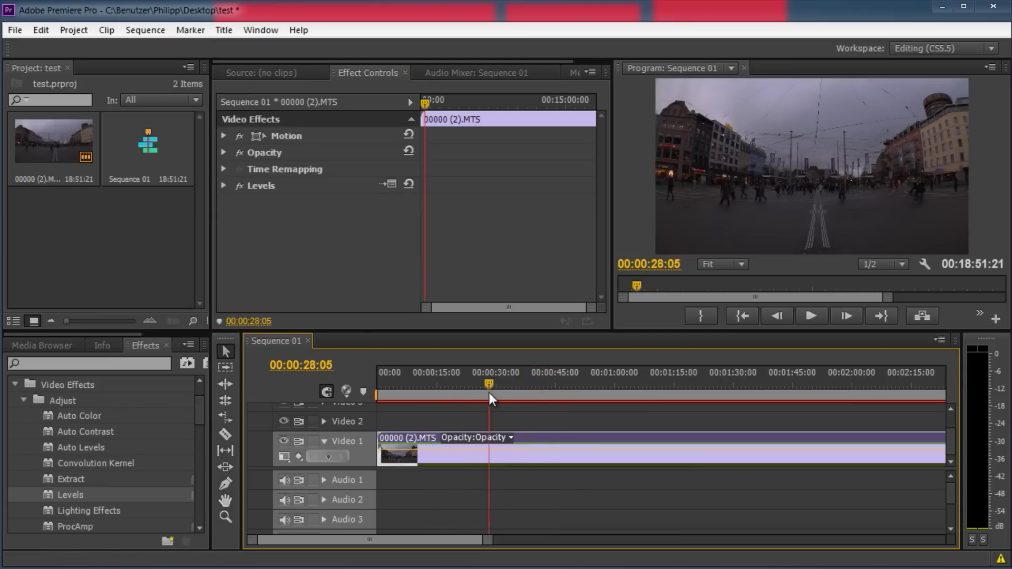
- Bring up the Speed/Duration settings for the 00000 (2).MTS clip
{"action": "key", "text": "Right"}
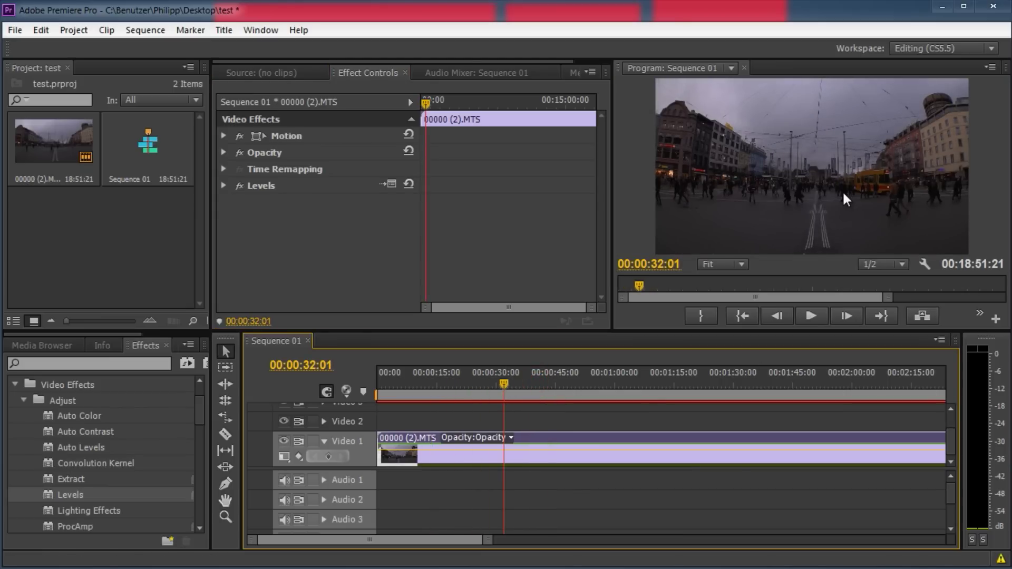
{"action": "right_click", "coordinate": [442, 458]}
{"action": "left_click", "coordinate": [428, 458]}
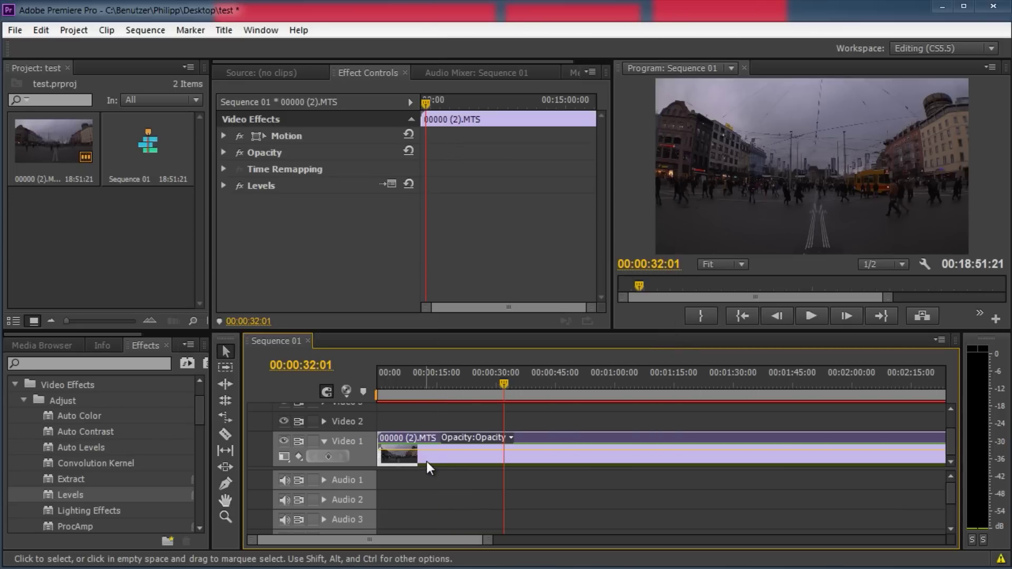
{"action": "right_click", "coordinate": [458, 460]}
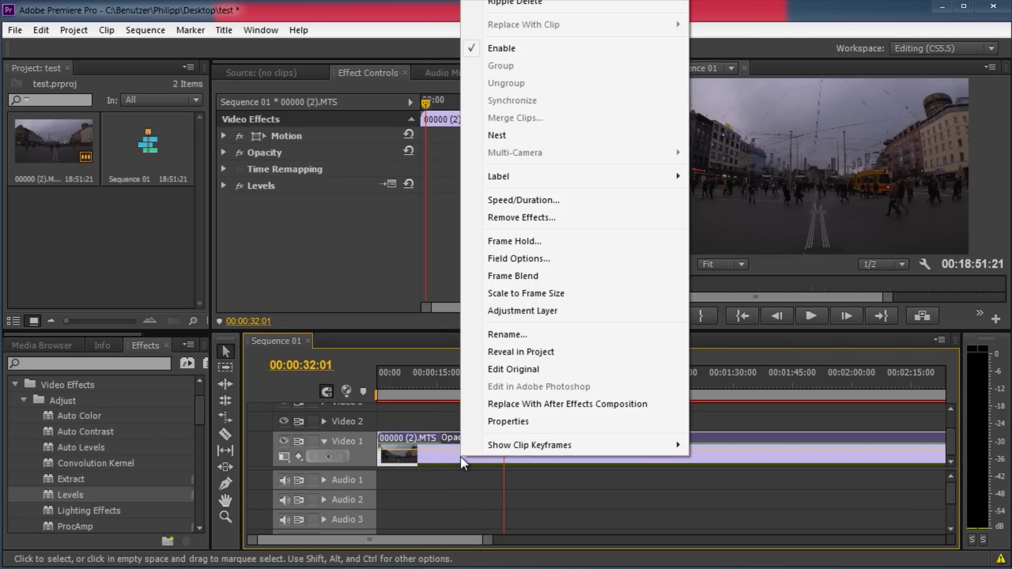
{"action": "left_click", "coordinate": [525, 200]}
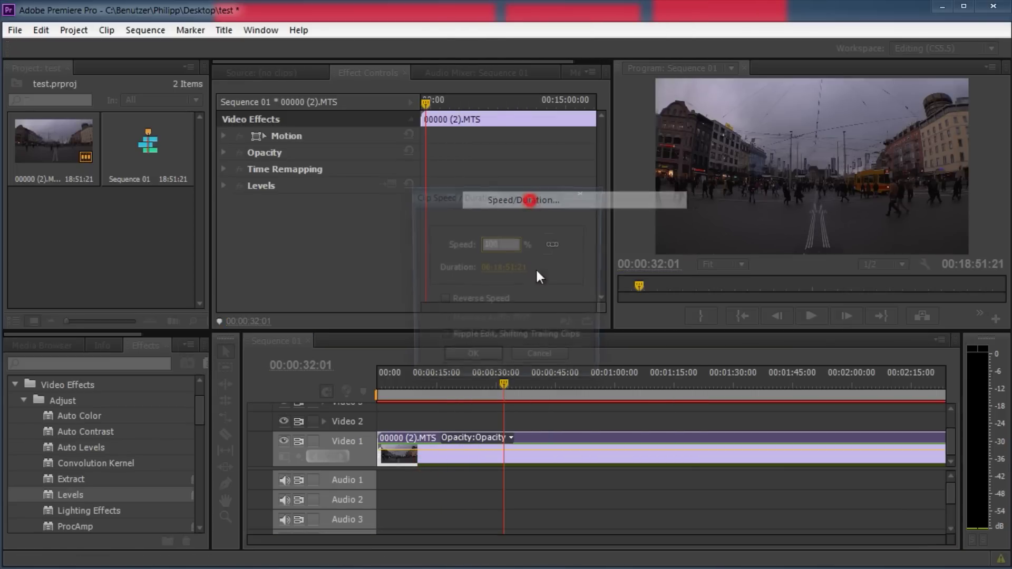
- Change the clip duration to 00:00:15:21 and zoom the timeline to the shortened clip
{"action": "left_click", "coordinate": [503, 269]}
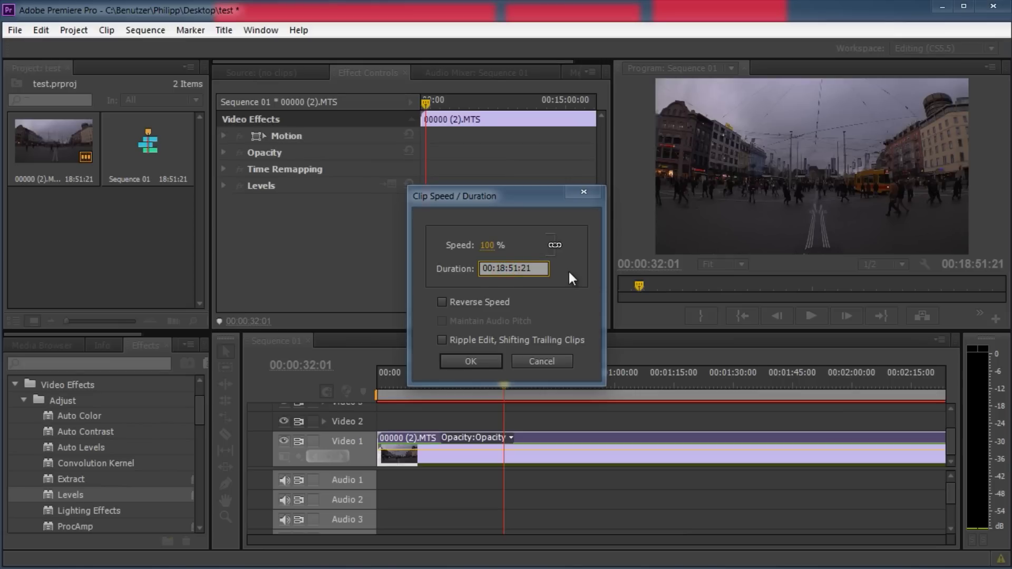
{"action": "key", "text": "BackSpace"}
{"action": "key", "text": "BackSpace"}
{"action": "type", "text": "00"}
{"action": "left_click", "coordinate": [516, 270]}
{"action": "key", "text": "BackSpace"}
{"action": "key", "text": "BackSpace"}
{"action": "type", "text": "15"}
{"action": "left_click", "coordinate": [468, 361]}
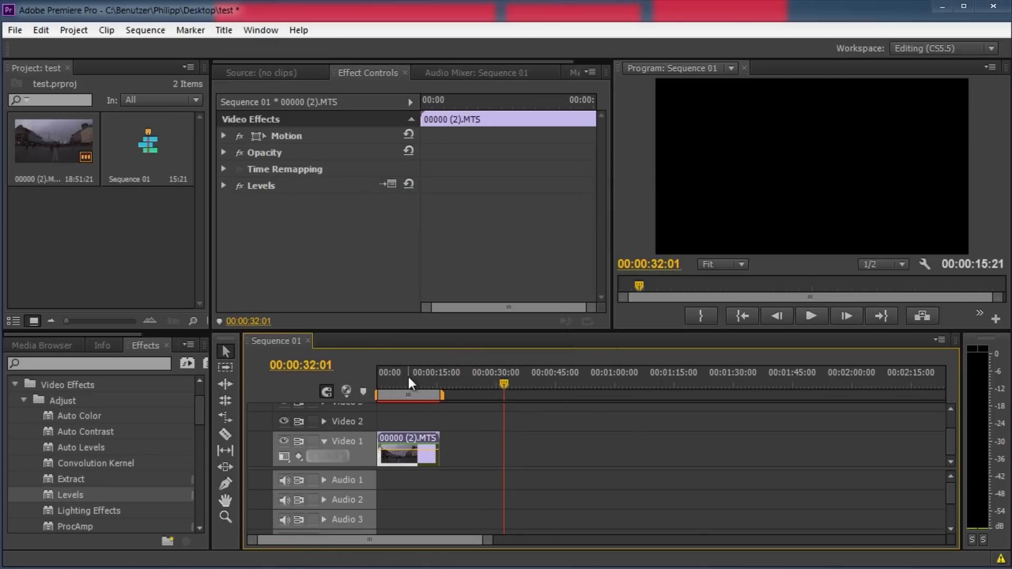
{"action": "left_click_drag", "start_coordinate": [488, 543], "coordinate": [323, 541]}
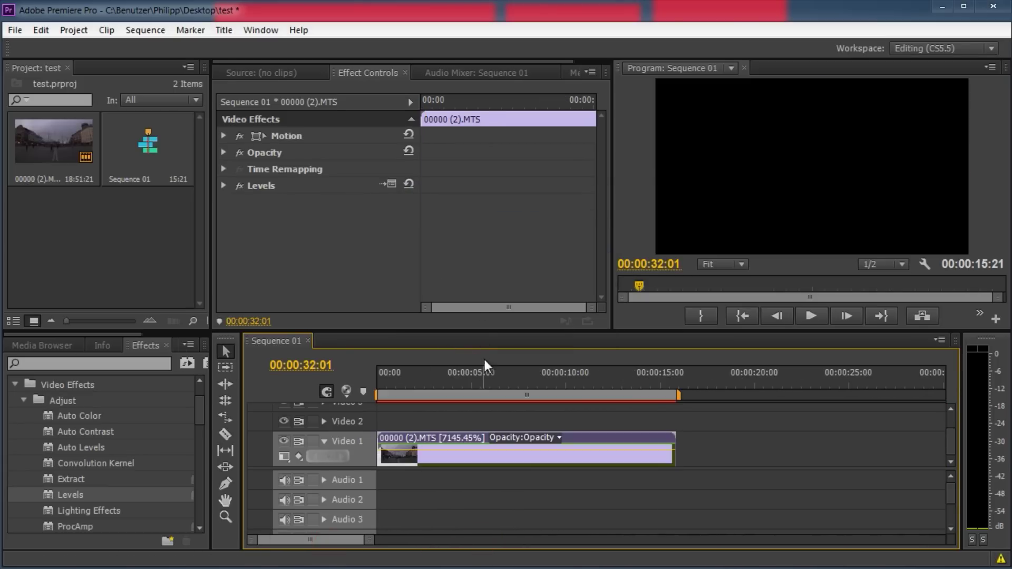
{"action": "left_click_drag", "start_coordinate": [485, 371], "coordinate": [337, 410]}
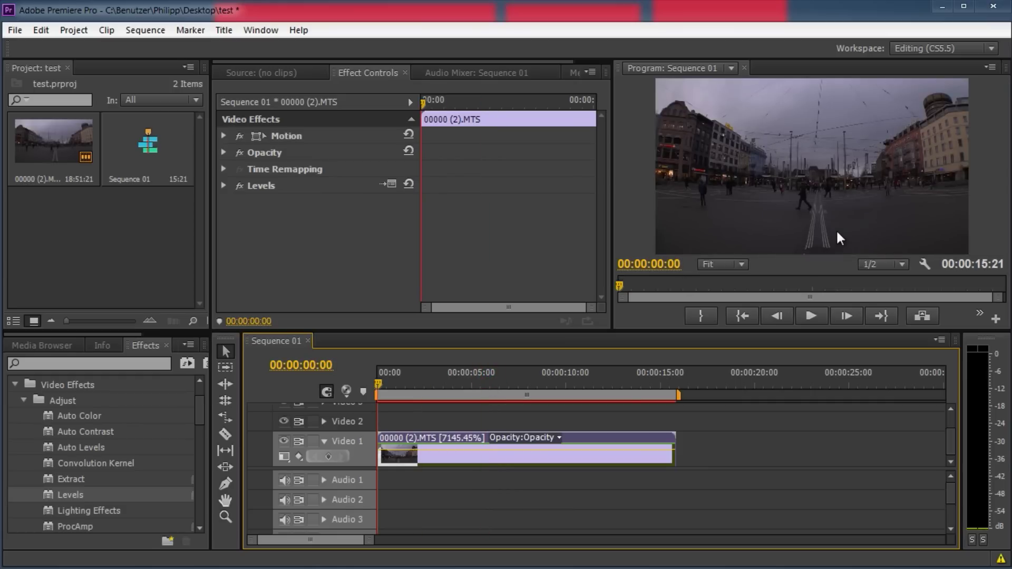
- Play back the timelapse, return to about five seconds, and render the timeline preview
{"action": "left_click", "coordinate": [811, 316]}
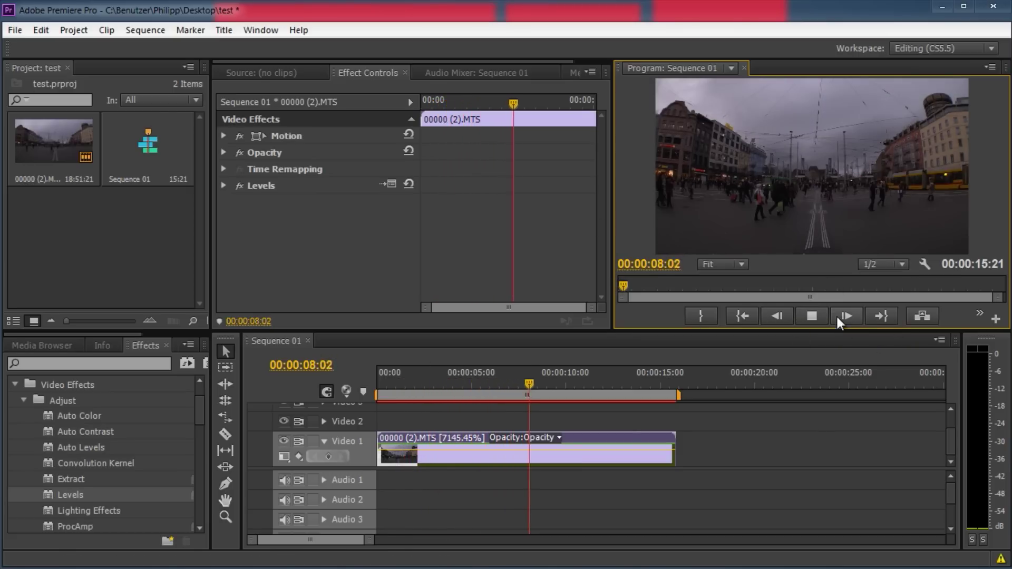
{"action": "left_click", "coordinate": [814, 315]}
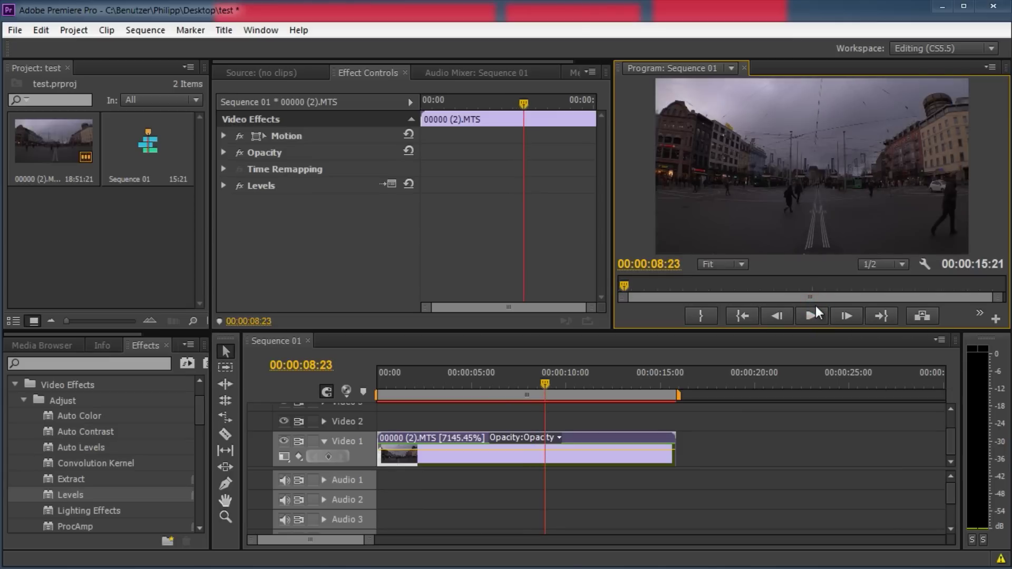
{"action": "left_click_drag", "start_coordinate": [527, 383], "coordinate": [468, 413]}
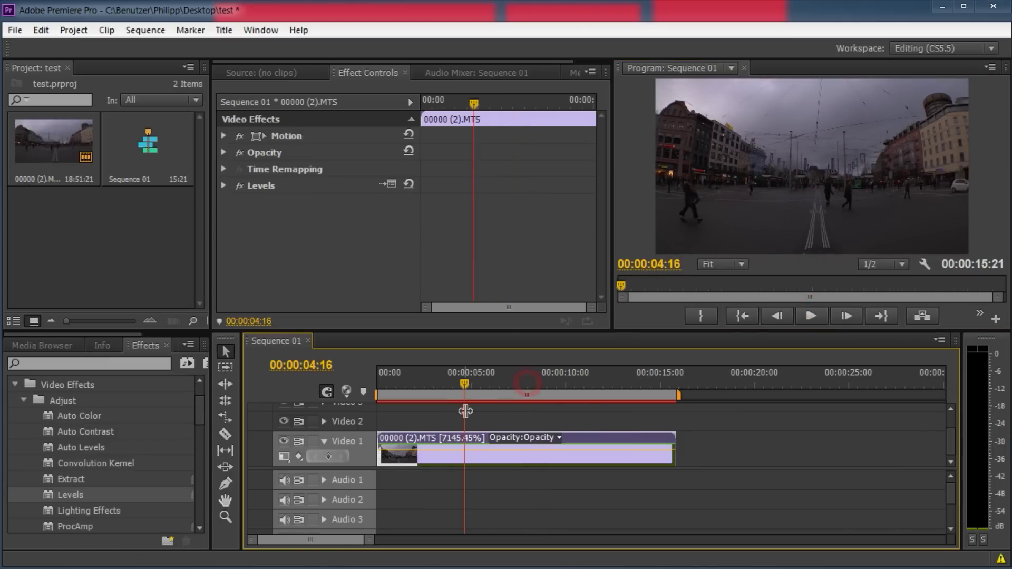
{"action": "key", "text": "Return"}
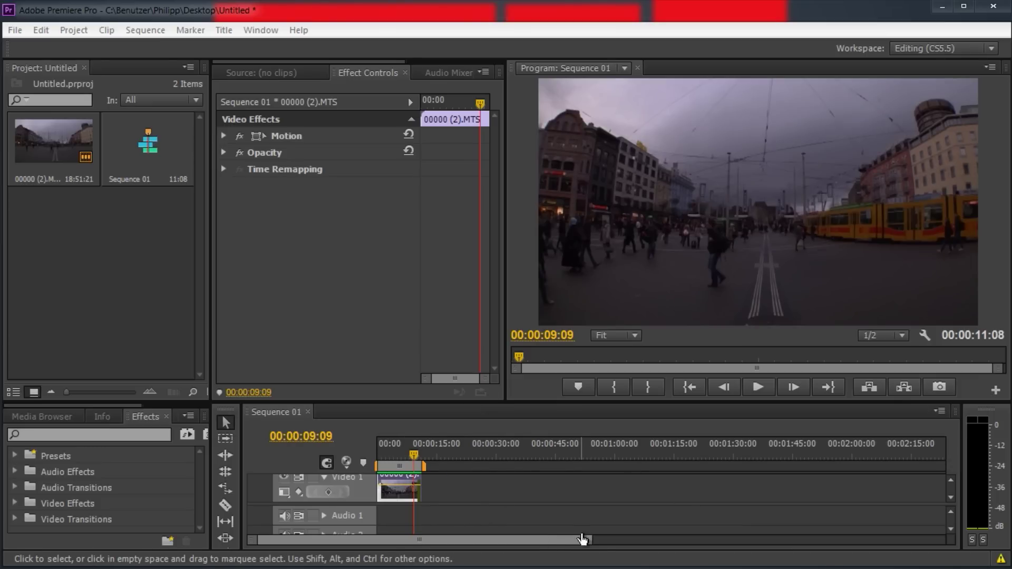
{"action": "left_click_drag", "start_coordinate": [582, 539], "coordinate": [404, 539]}
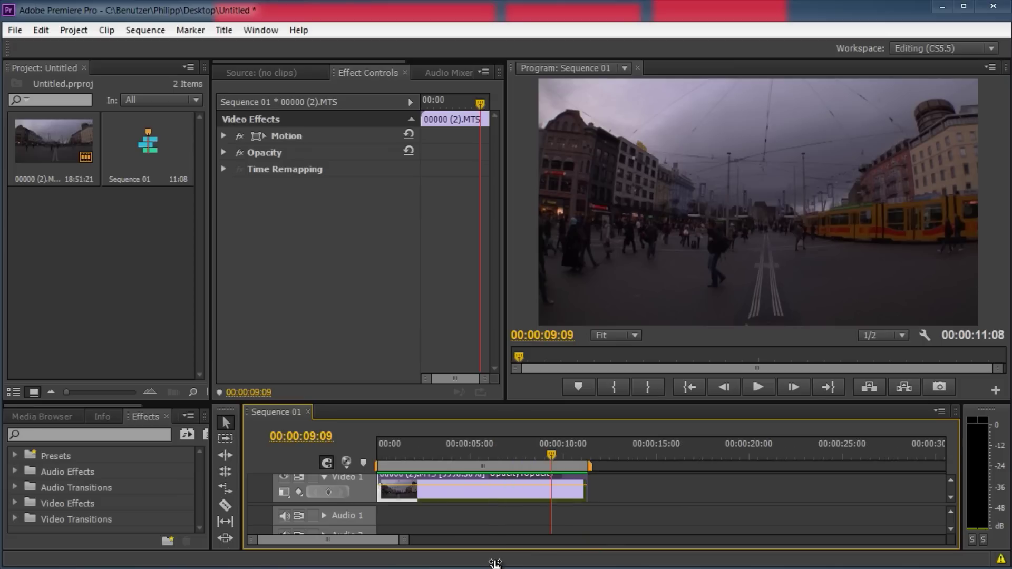
{"action": "left_click_drag", "start_coordinate": [385, 453], "coordinate": [376, 453]}
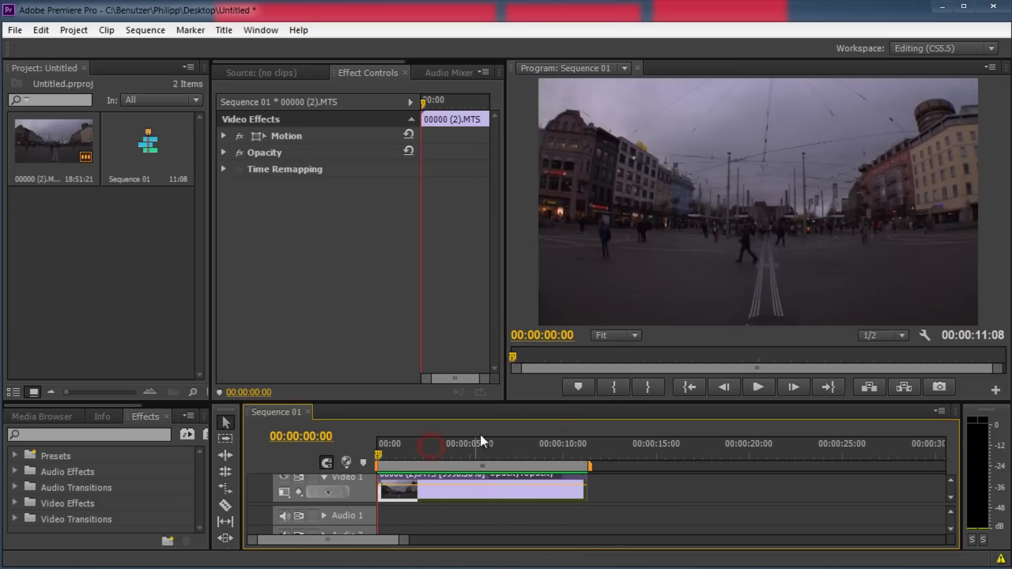
{"action": "left_click", "coordinate": [757, 386]}
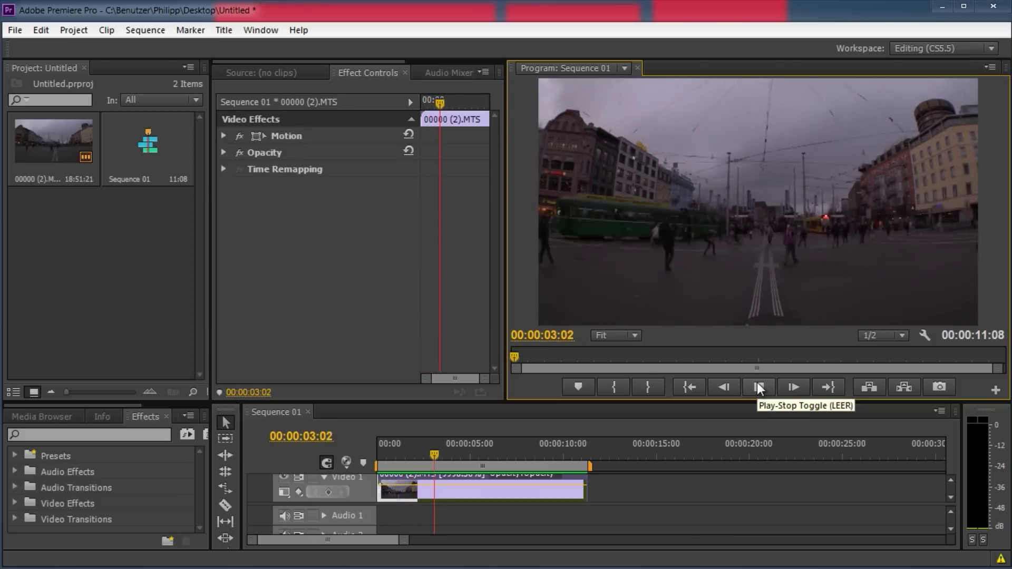
{"action": "left_click", "coordinate": [759, 387]}
{"action": "left_click", "coordinate": [614, 336]}
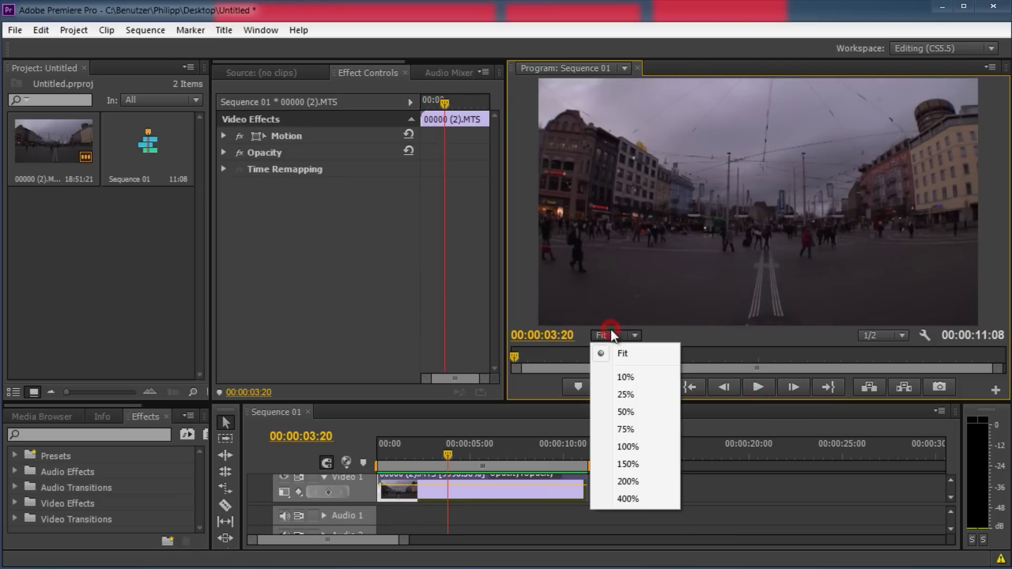
{"action": "left_click", "coordinate": [629, 446]}
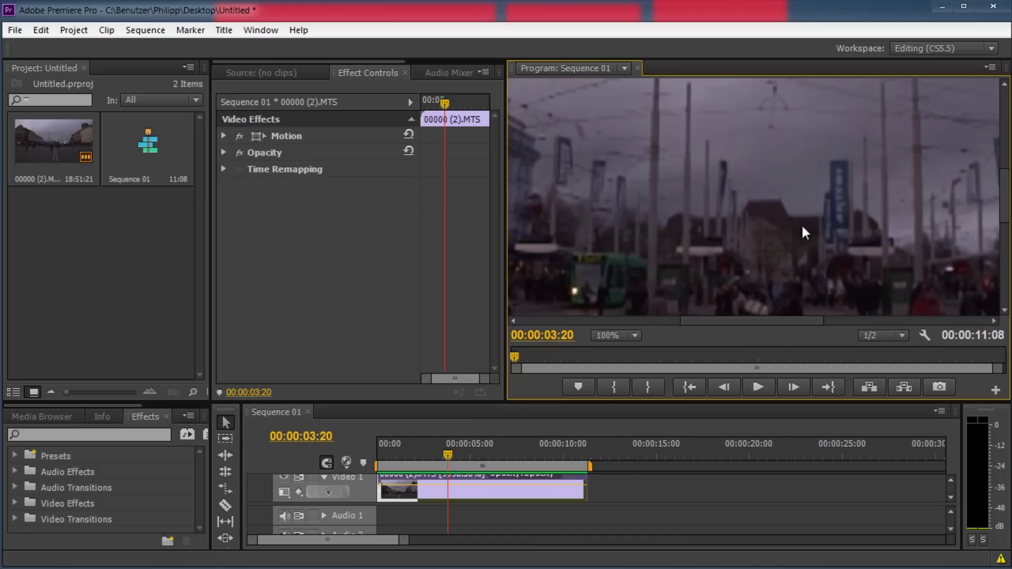
{"action": "key", "text": "Right"}
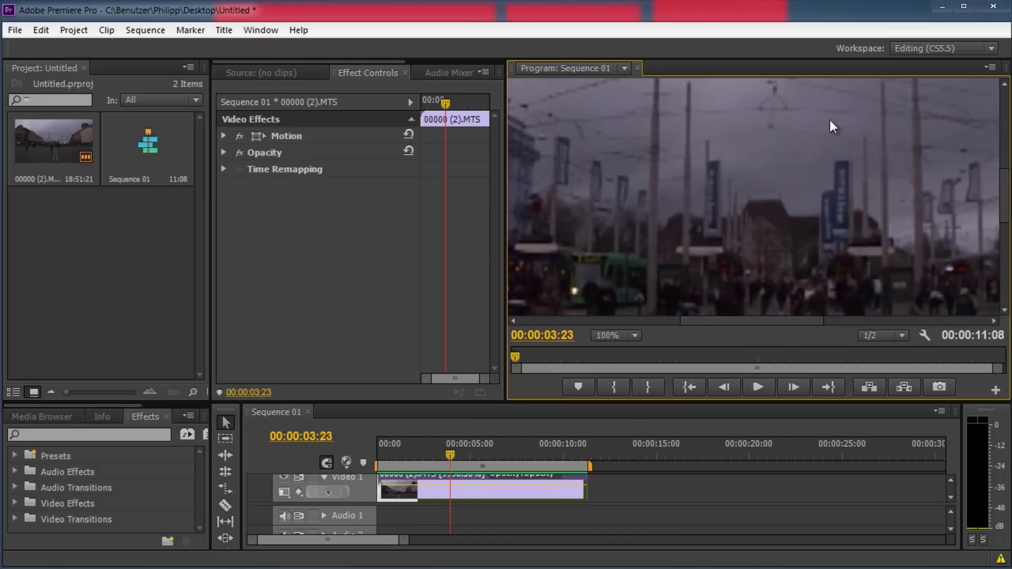
{"action": "left_click_drag", "start_coordinate": [1005, 195], "coordinate": [995, 159]}
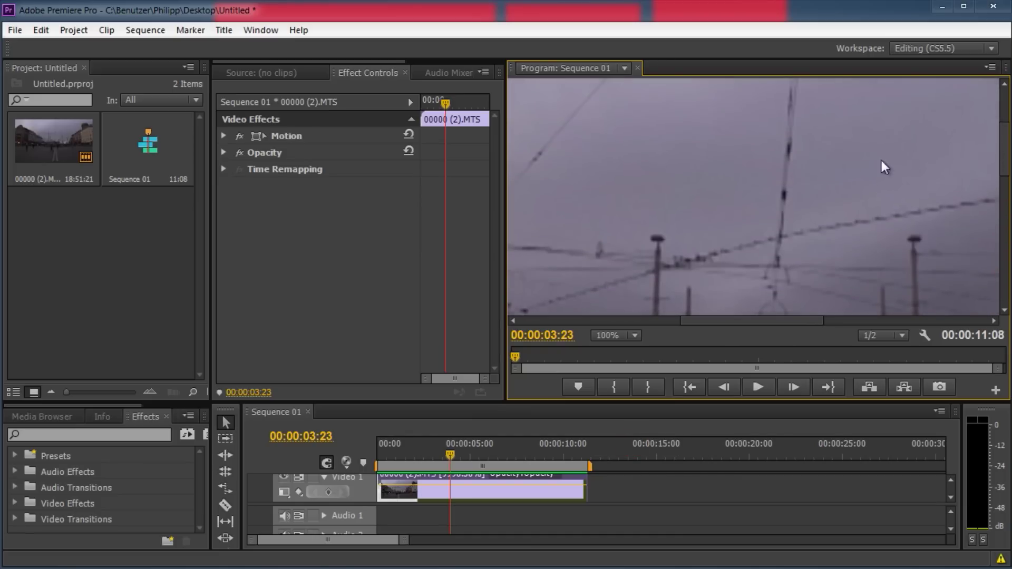
{"action": "left_click", "coordinate": [759, 388]}
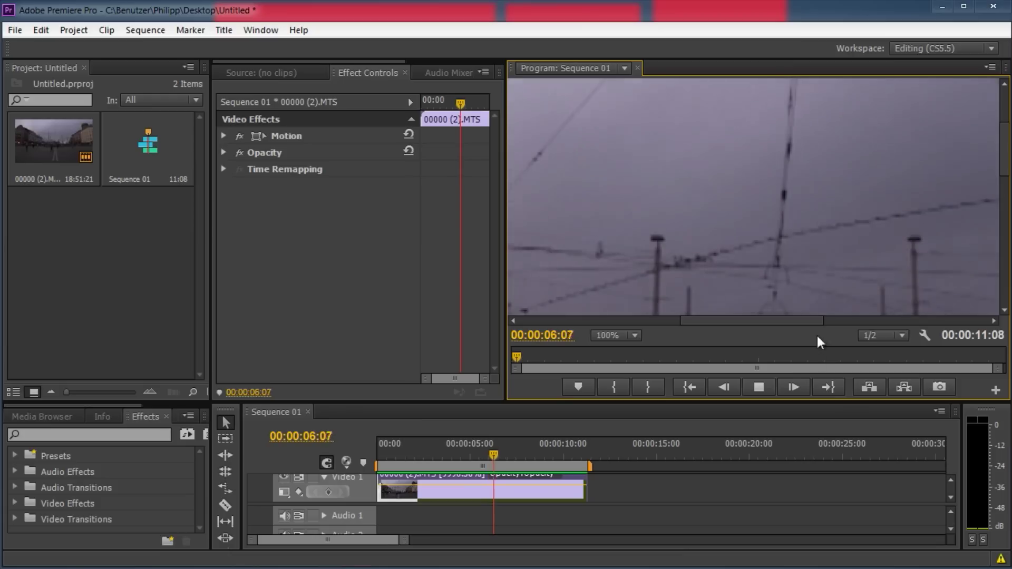
{"action": "left_click", "coordinate": [790, 388]}
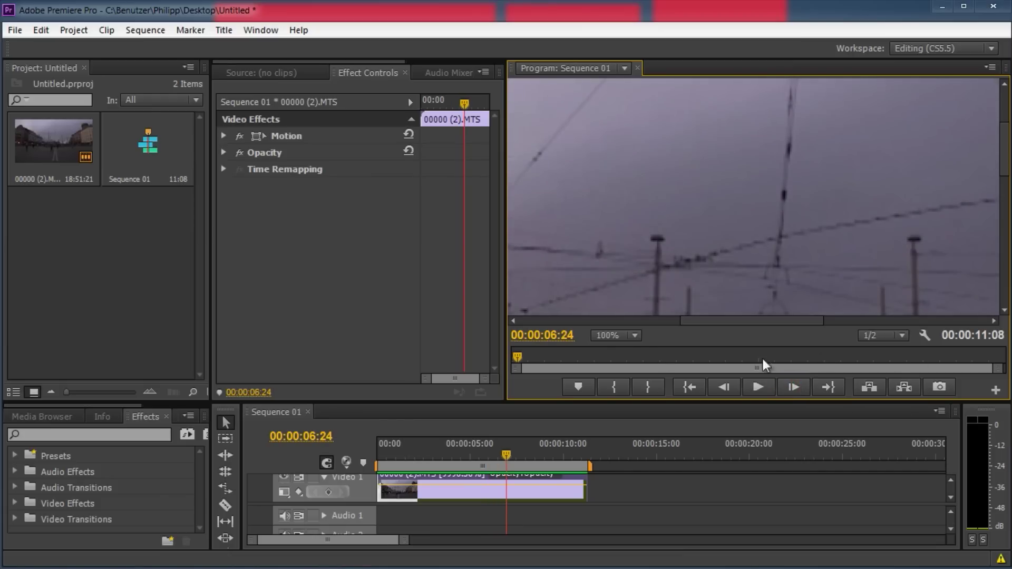
{"action": "left_click", "coordinate": [616, 343]}
{"action": "left_click", "coordinate": [620, 355]}
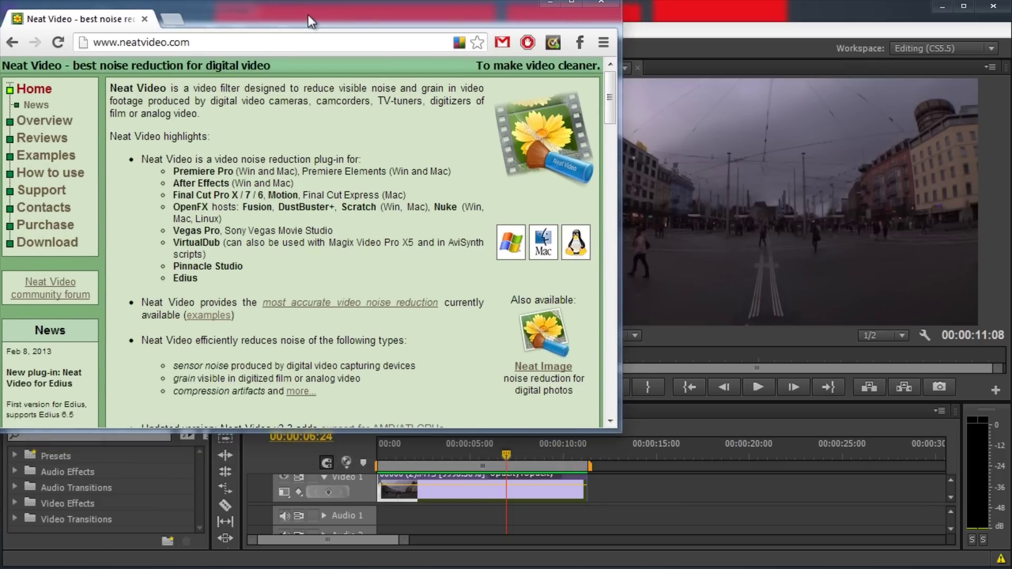
- Maximise Chrome, review single-user plug-in prices on the Neat Video Purchase page, then close the browser
{"action": "left_click_drag", "start_coordinate": [618, 435], "coordinate": [1010, 567]}
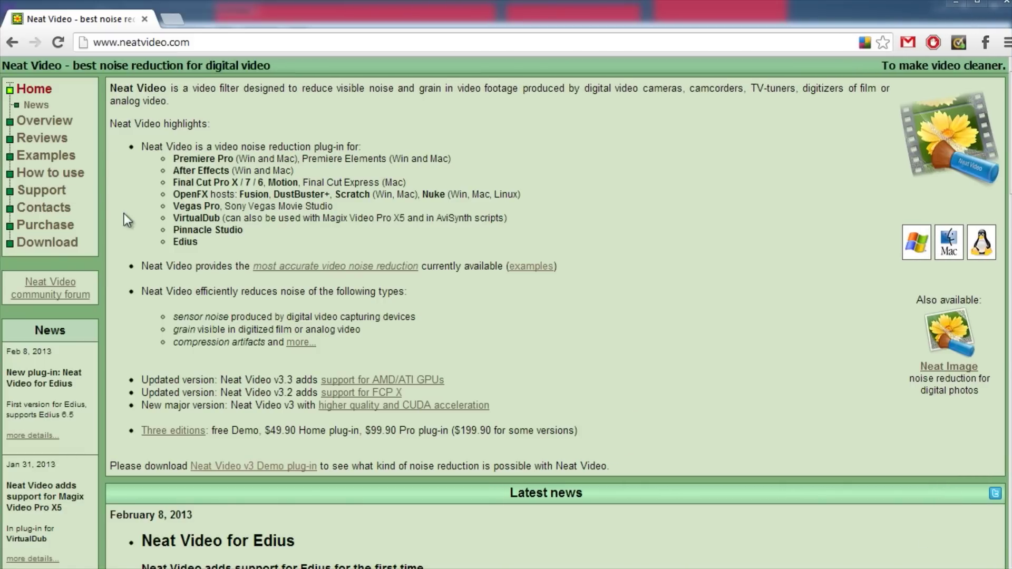
{"action": "left_click", "coordinate": [48, 226]}
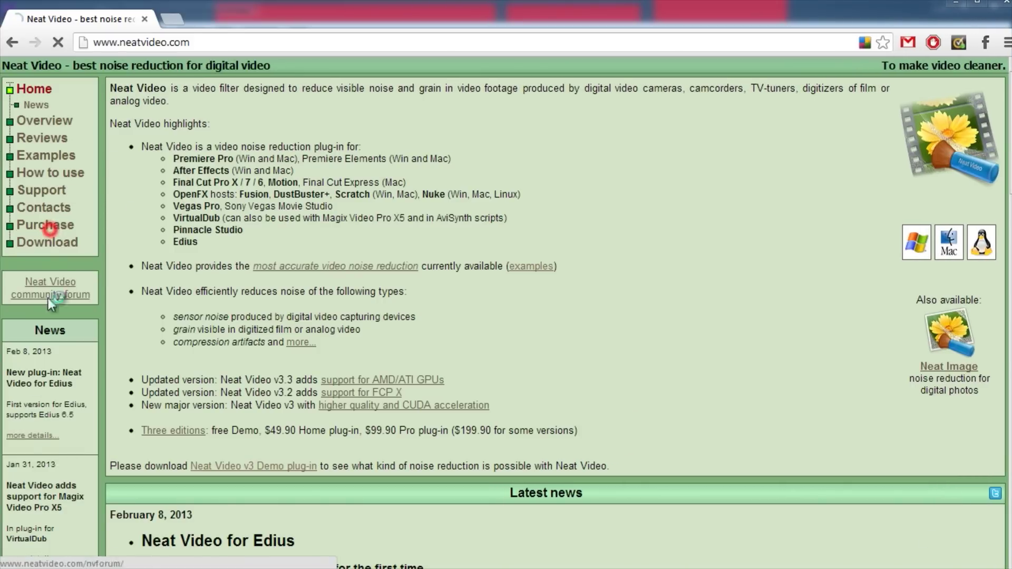
{"action": "scroll", "coordinate": [753, 179], "scroll_direction": "down", "scroll_amount": 5}
{"action": "scroll", "coordinate": [755, 180], "scroll_direction": "up", "scroll_amount": 1}
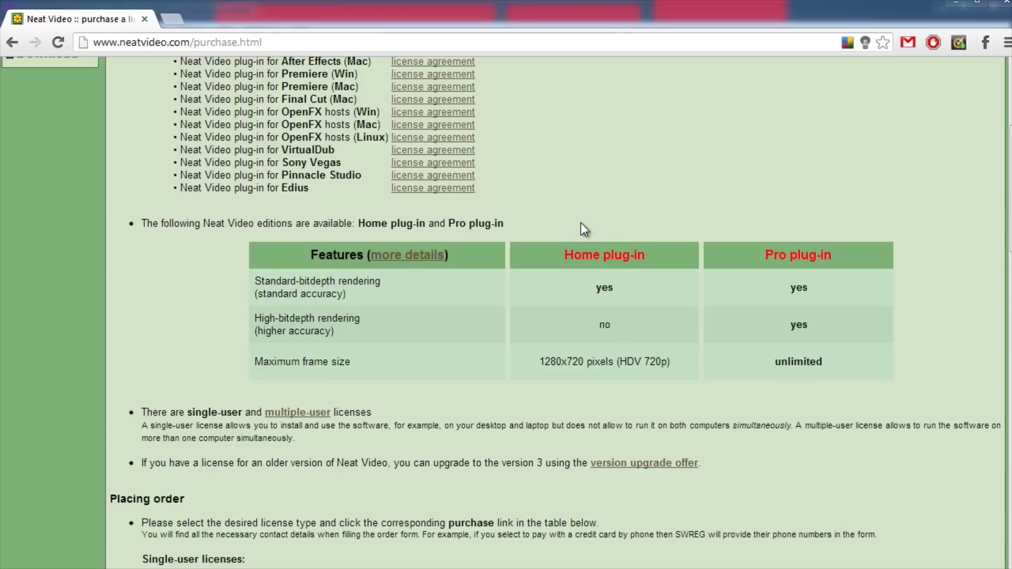
{"action": "scroll", "coordinate": [581, 223], "scroll_direction": "down", "scroll_amount": 4}
{"action": "scroll", "coordinate": [578, 222], "scroll_direction": "down", "scroll_amount": 5}
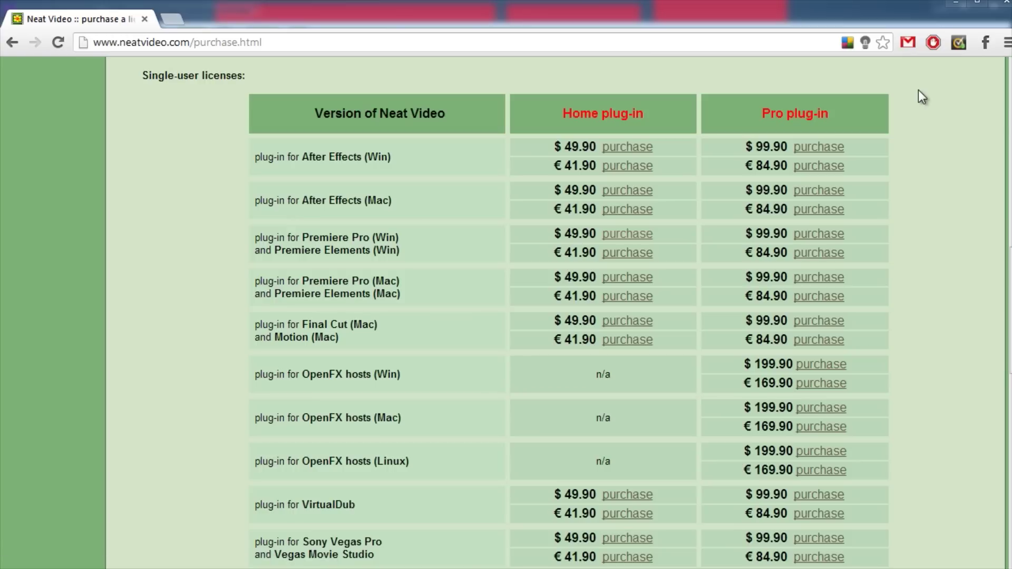
{"action": "left_click", "coordinate": [1004, 8]}
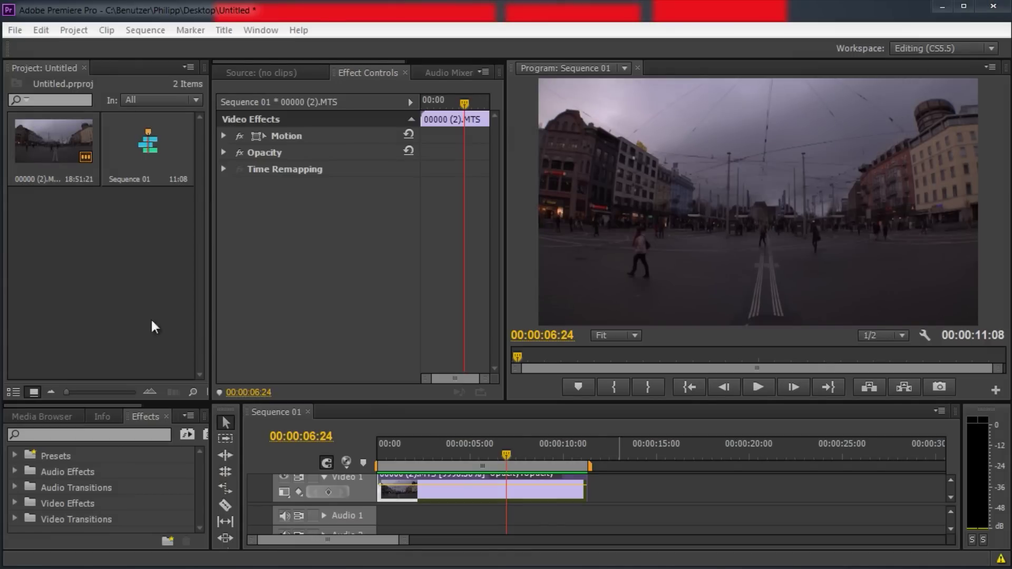
- Drag Video Effects > Neat Video > Reduce noise onto the city-square clip and select its settings
{"action": "left_click", "coordinate": [16, 503]}
{"action": "scroll", "coordinate": [29, 504], "scroll_direction": "down", "scroll_amount": 5}
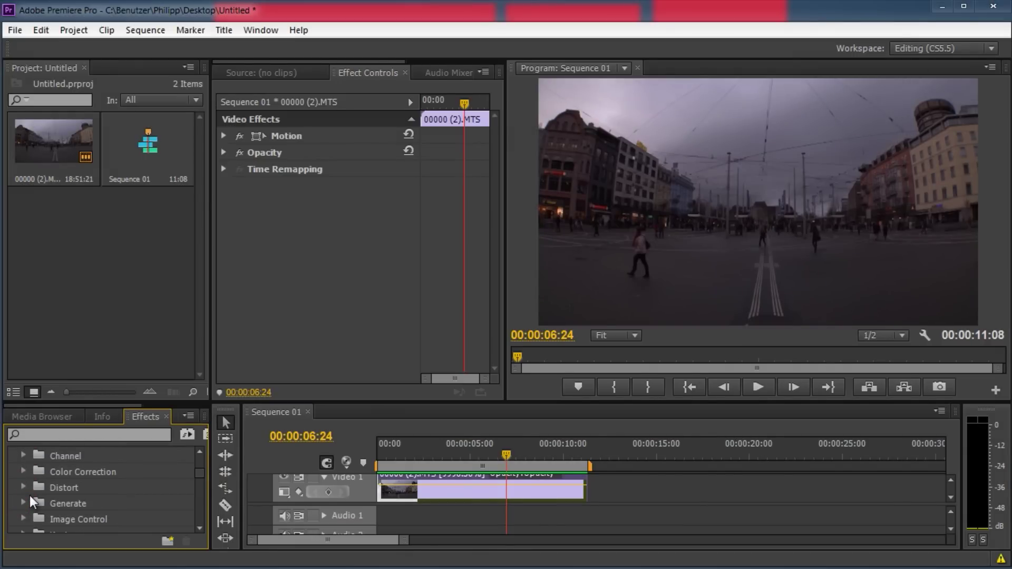
{"action": "scroll", "coordinate": [30, 502], "scroll_direction": "down", "scroll_amount": 1}
{"action": "scroll", "coordinate": [30, 502], "scroll_direction": "down", "scroll_amount": 4}
{"action": "scroll", "coordinate": [31, 502], "scroll_direction": "down", "scroll_amount": 1}
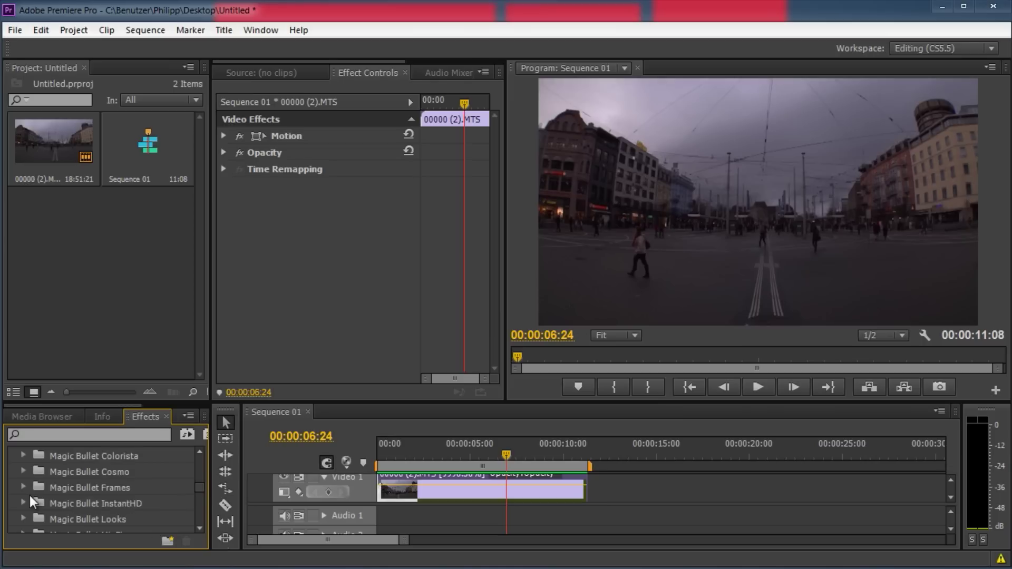
{"action": "scroll", "coordinate": [30, 502], "scroll_direction": "down", "scroll_amount": 5}
{"action": "left_click", "coordinate": [25, 471]}
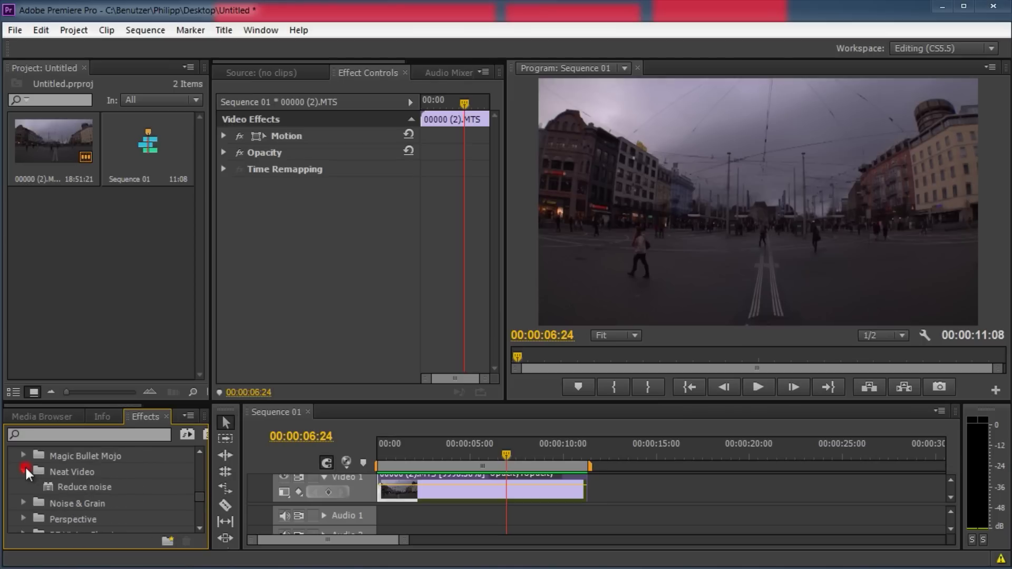
{"action": "left_click_drag", "start_coordinate": [81, 487], "coordinate": [481, 497]}
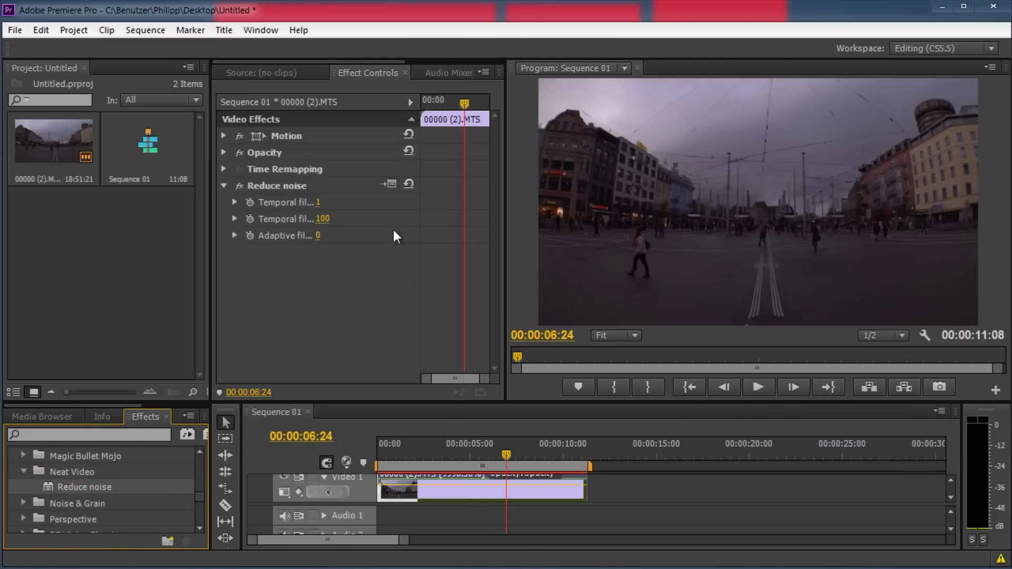
{"action": "left_click", "coordinate": [269, 190]}
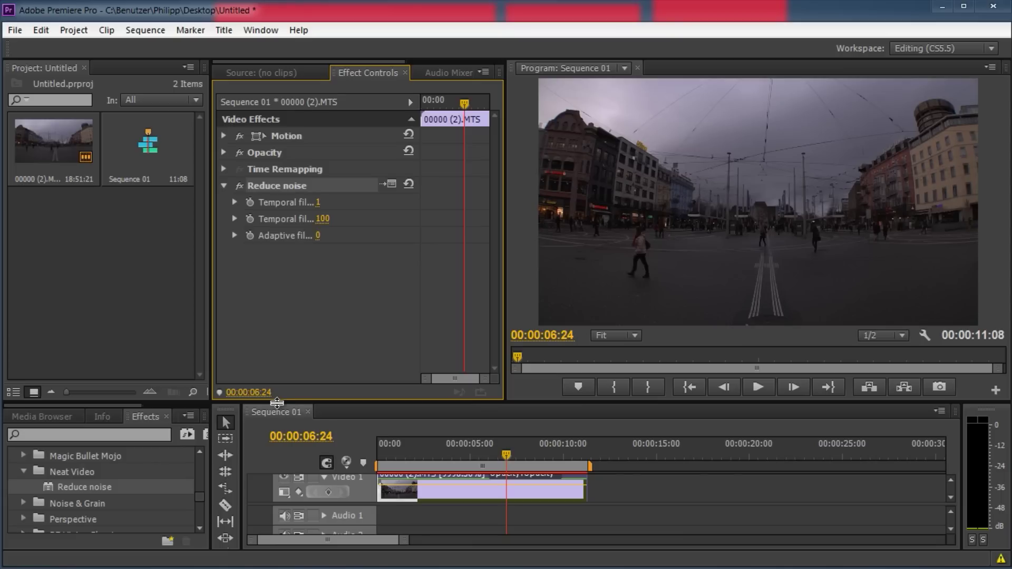
- Open the Neat Video setup, widen its window, zoom the preview, and draw then clear a sky sample
{"action": "left_click", "coordinate": [392, 183]}
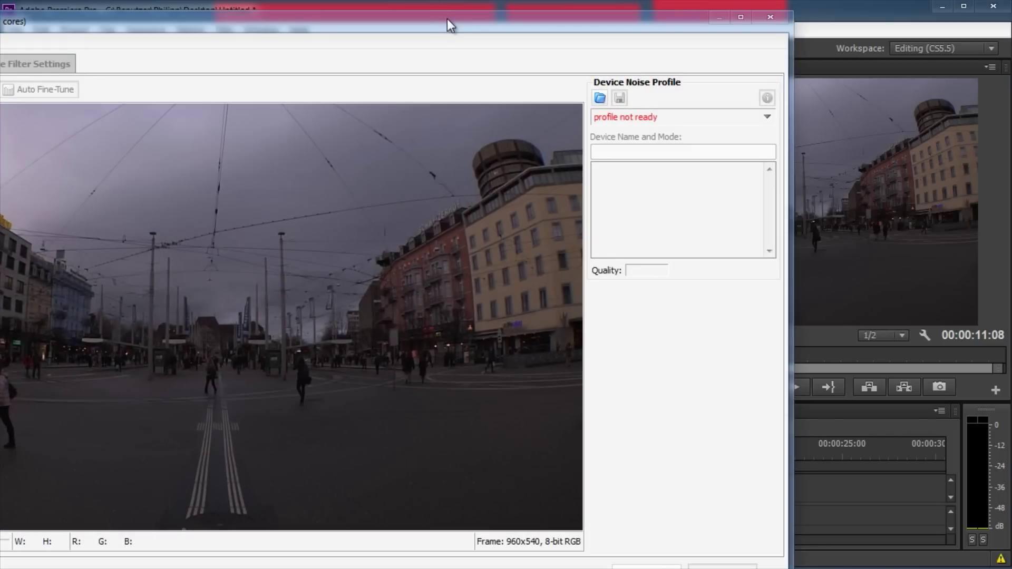
{"action": "left_click_drag", "start_coordinate": [447, 18], "coordinate": [635, 8]}
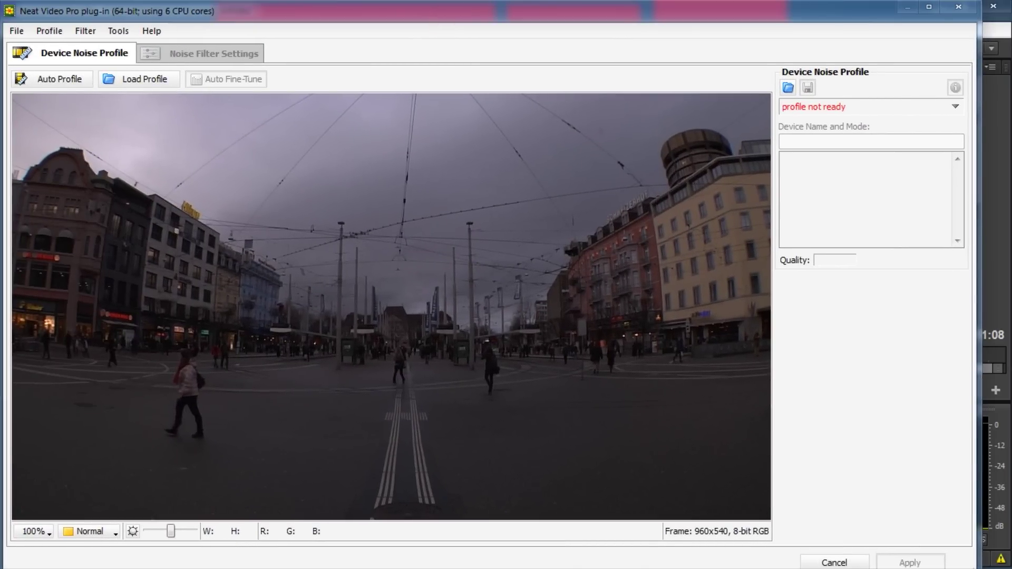
{"action": "left_click_drag", "start_coordinate": [978, 563], "coordinate": [1008, 563]}
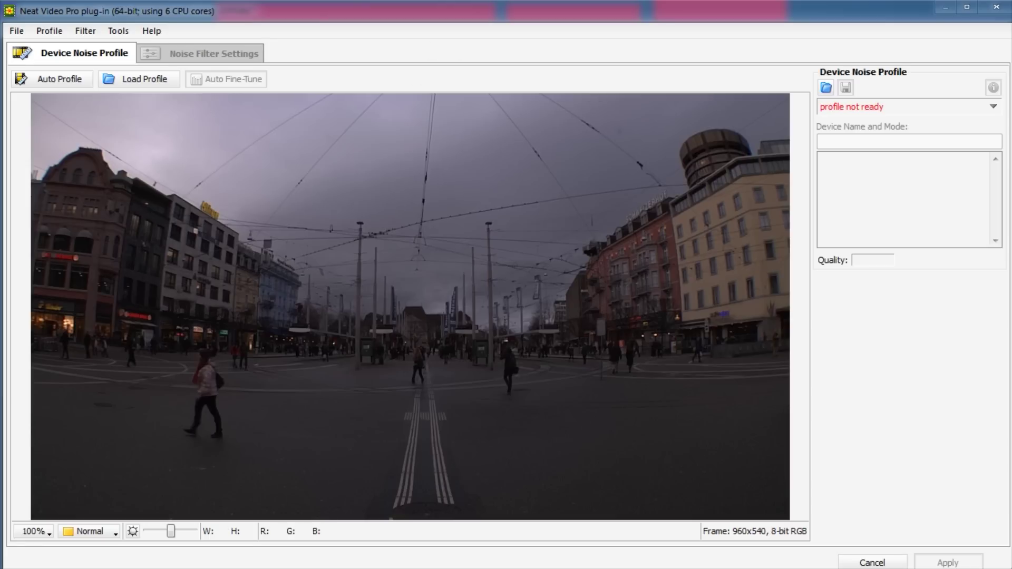
{"action": "scroll", "coordinate": [712, 264], "scroll_direction": "up", "scroll_amount": 1}
{"action": "scroll", "coordinate": [712, 264], "scroll_direction": "up", "scroll_amount": 1}
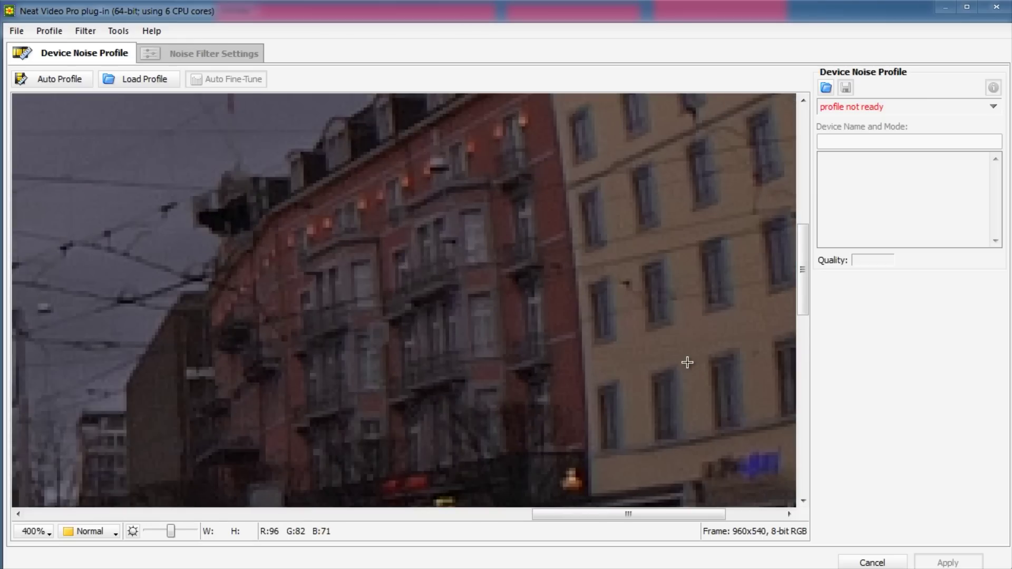
{"action": "scroll", "coordinate": [687, 362], "scroll_direction": "down", "scroll_amount": 1}
{"action": "scroll", "coordinate": [687, 363], "scroll_direction": "down", "scroll_amount": 3}
{"action": "scroll", "coordinate": [687, 362], "scroll_direction": "up", "scroll_amount": 2}
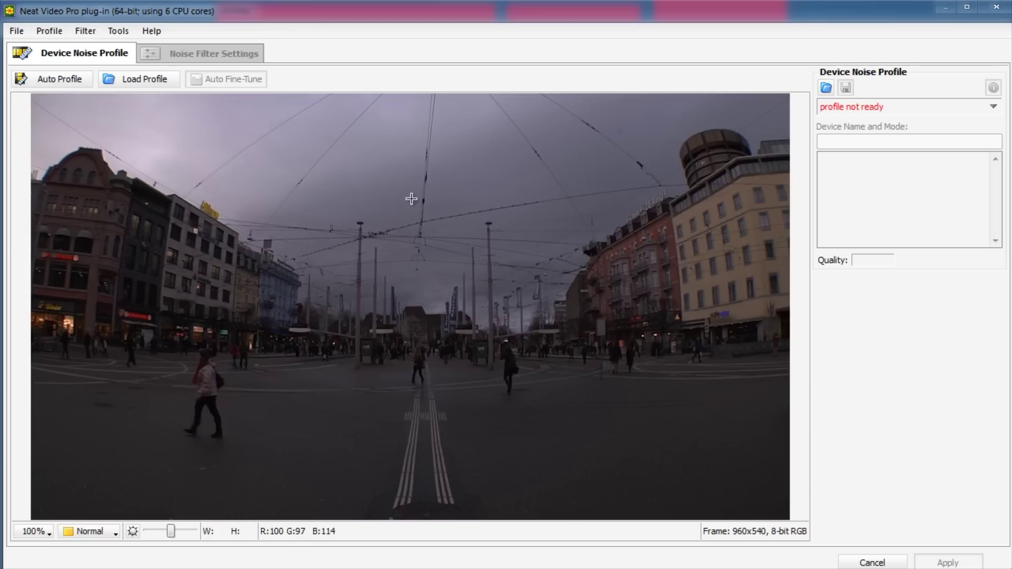
{"action": "left_click_drag", "start_coordinate": [362, 130], "coordinate": [477, 199]}
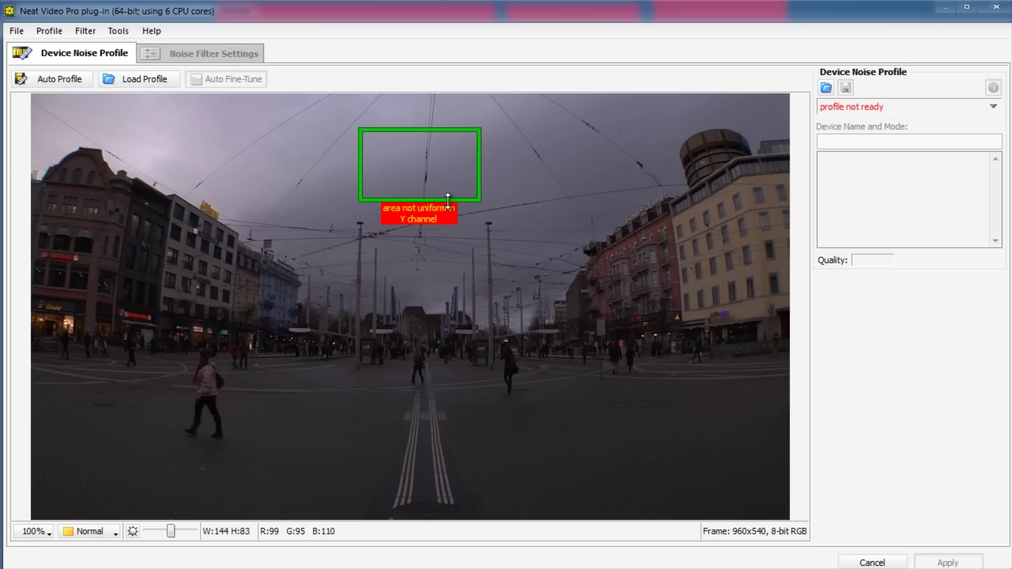
{"action": "left_click", "coordinate": [319, 179]}
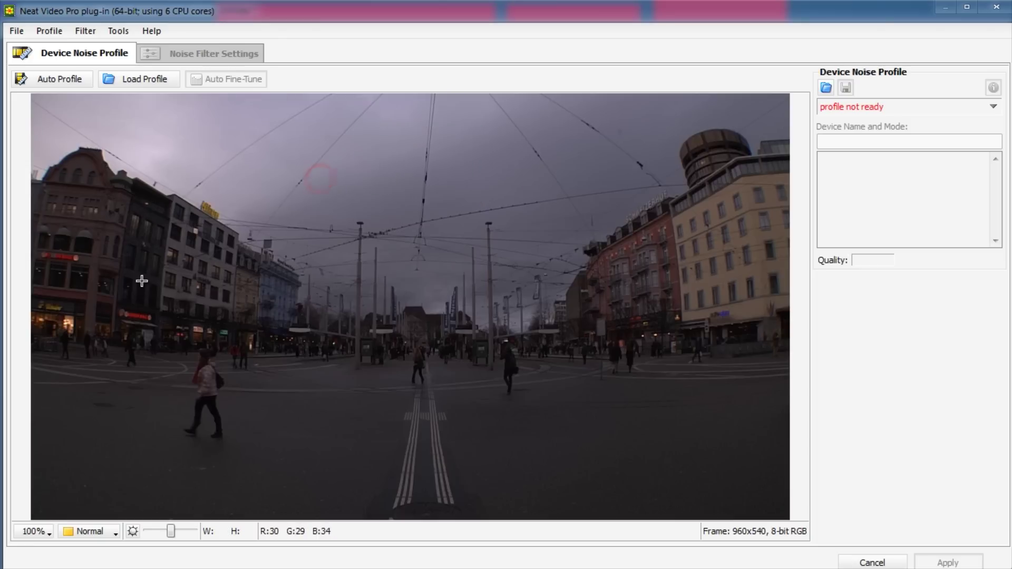
- Try Auto Profile, dismiss the small-area warning, and cancel out of Neat Video
{"action": "left_click", "coordinate": [77, 83]}
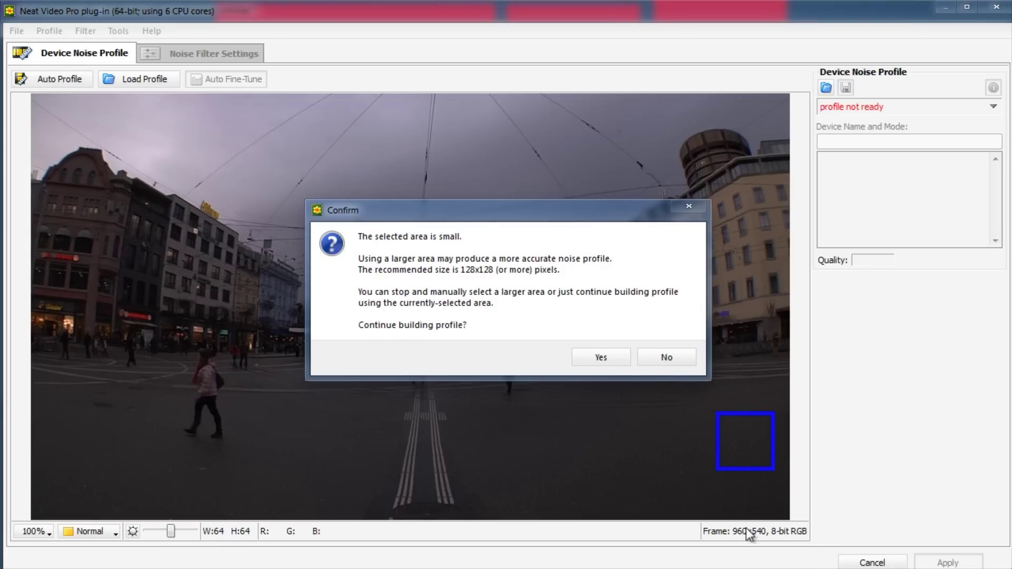
{"action": "left_click", "coordinate": [678, 356]}
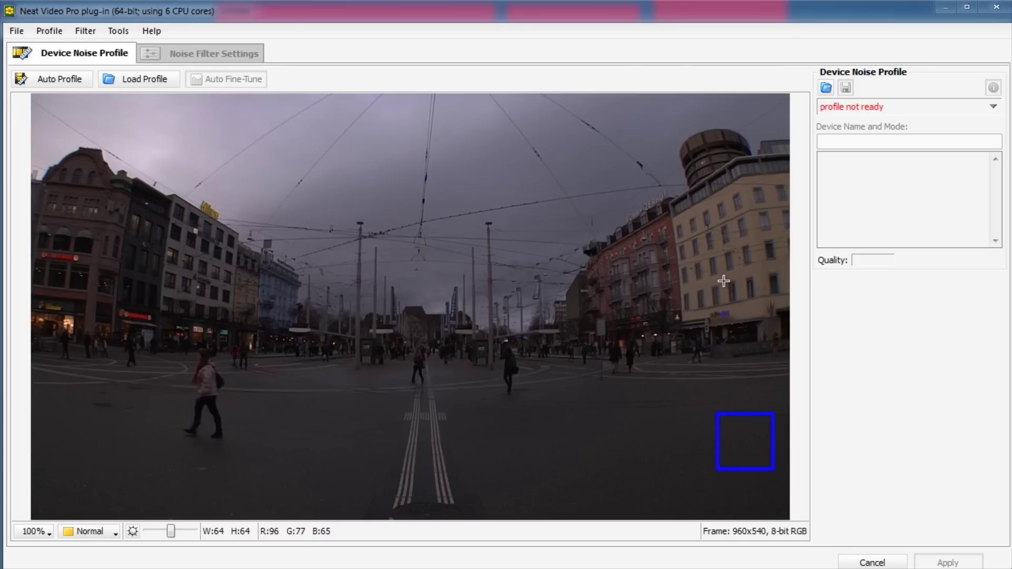
{"action": "left_click", "coordinate": [902, 566]}
- Scrub the timeline playhead through the city-square clip until a clip frame is shown
{"action": "left_click", "coordinate": [497, 449]}
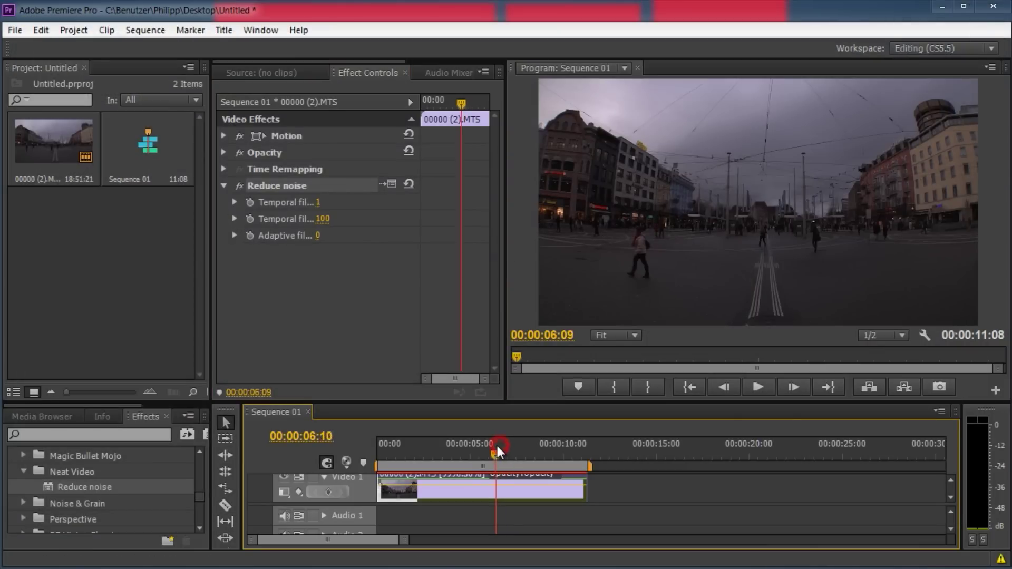
{"action": "mouse_move", "coordinate": [496, 448]}
{"action": "left_mouse_down"}
{"action": "mouse_move", "coordinate": [390, 439]}
{"action": "mouse_move", "coordinate": [580, 494]}
{"action": "left_mouse_up"}
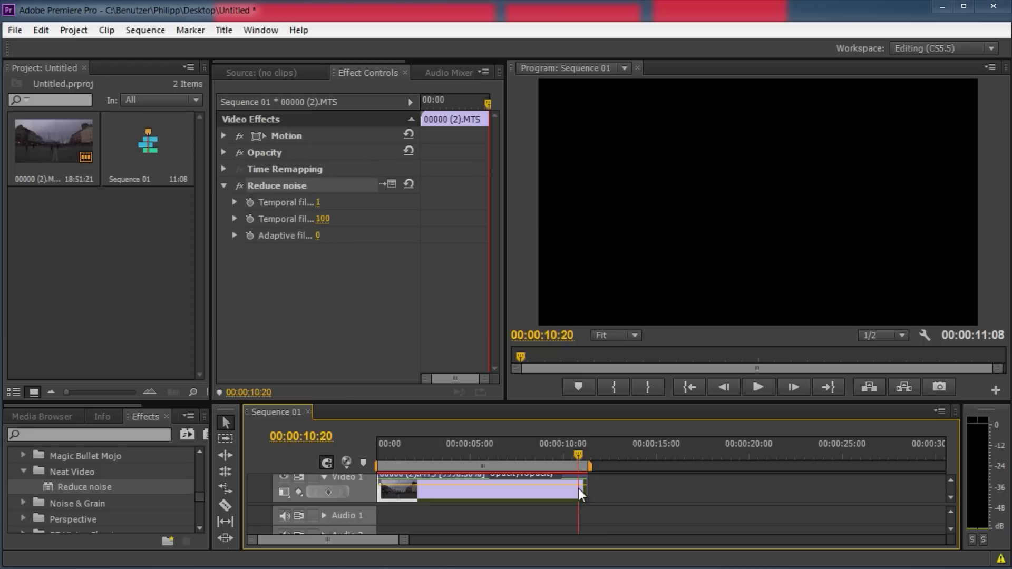
{"action": "left_click_drag", "start_coordinate": [580, 494], "coordinate": [484, 443]}
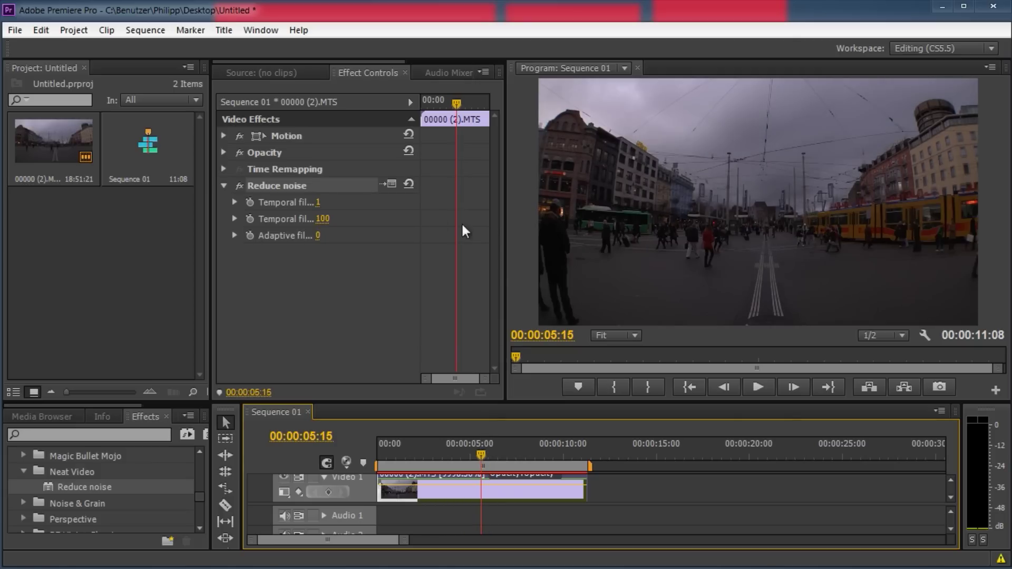
- In the Neat Video setup for Reduce noise, mark a flat patch of sky
{"action": "left_click", "coordinate": [393, 184]}
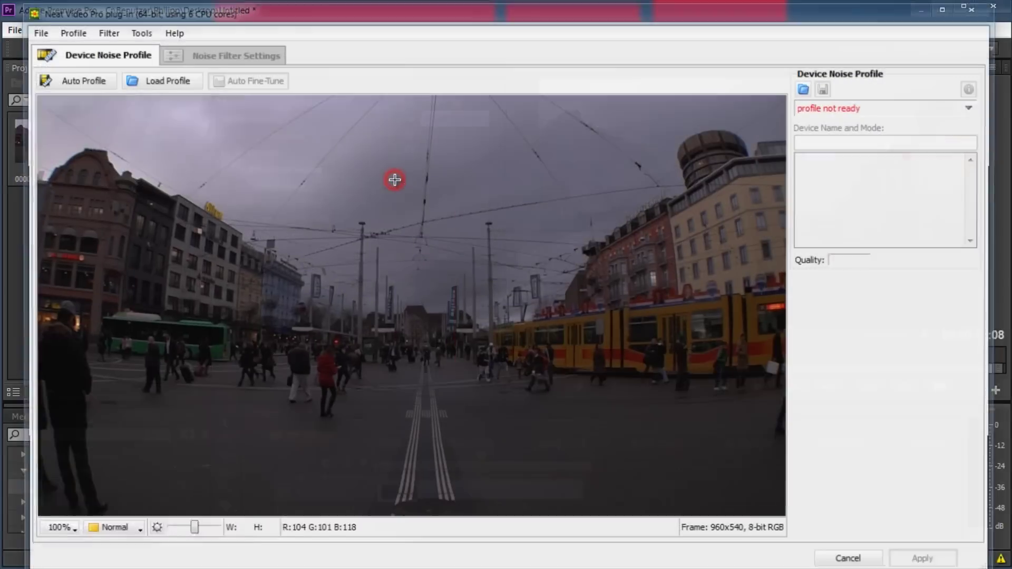
{"action": "scroll", "coordinate": [495, 147], "scroll_direction": "up", "scroll_amount": 2}
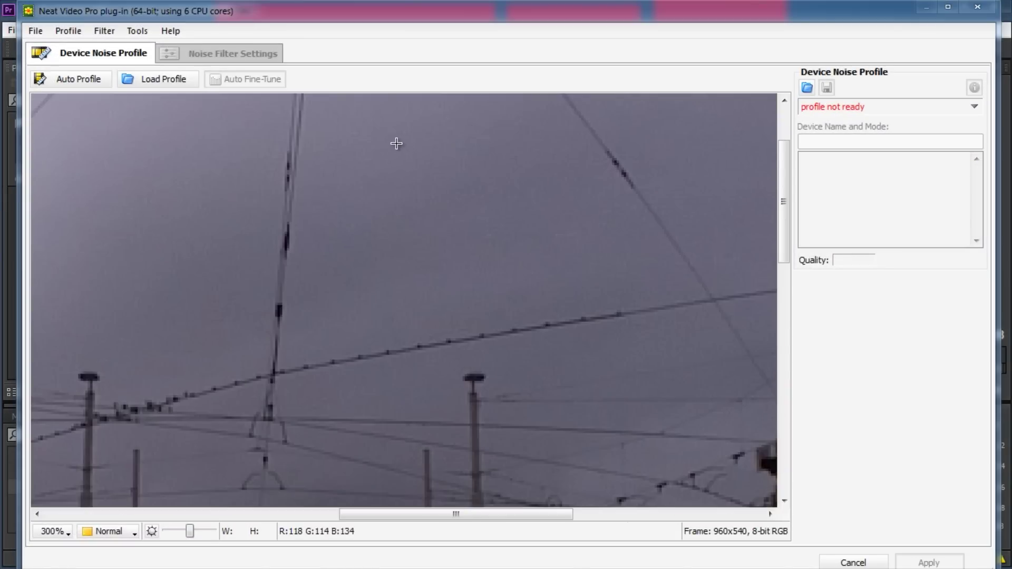
{"action": "mouse_move", "coordinate": [395, 143]}
{"action": "left_mouse_down"}
{"action": "mouse_move", "coordinate": [500, 257]}
{"action": "mouse_move", "coordinate": [584, 286]}
{"action": "left_mouse_up"}
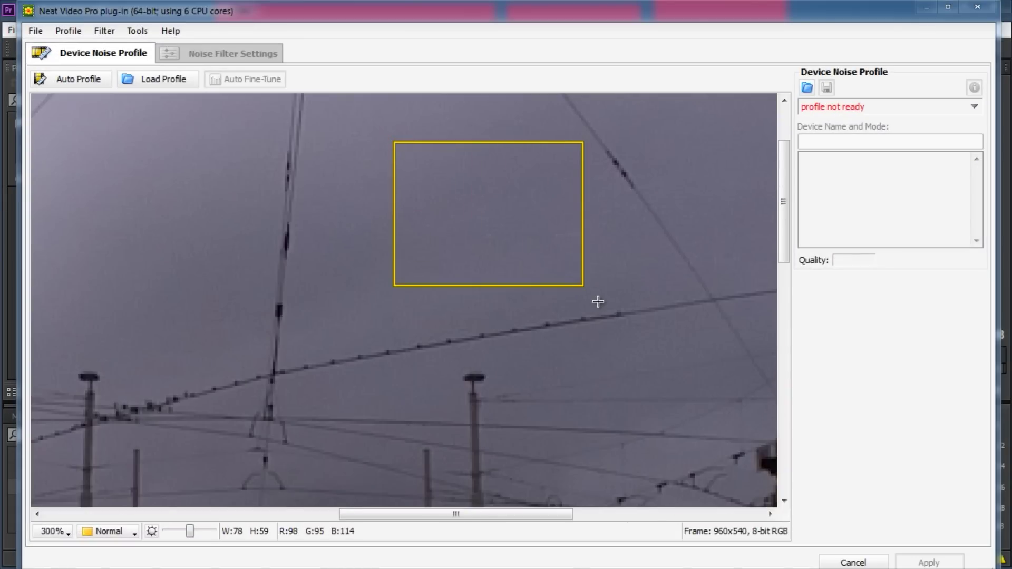
{"action": "scroll", "coordinate": [598, 301], "scroll_direction": "down", "scroll_amount": 1}
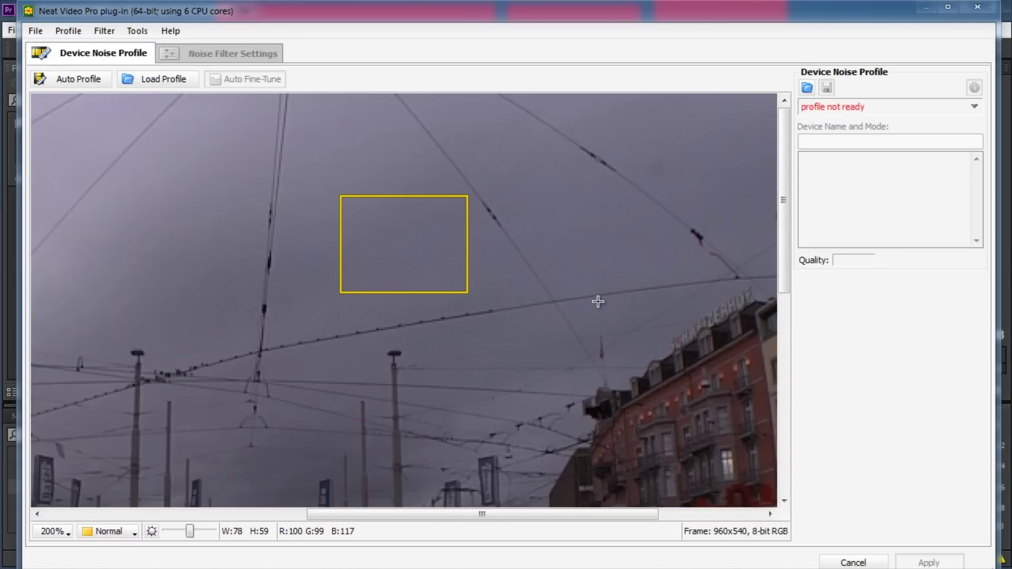
- Auto Profile the marked sky patch, accepting the small-area warning for a 40% quality profile
{"action": "left_click", "coordinate": [65, 82]}
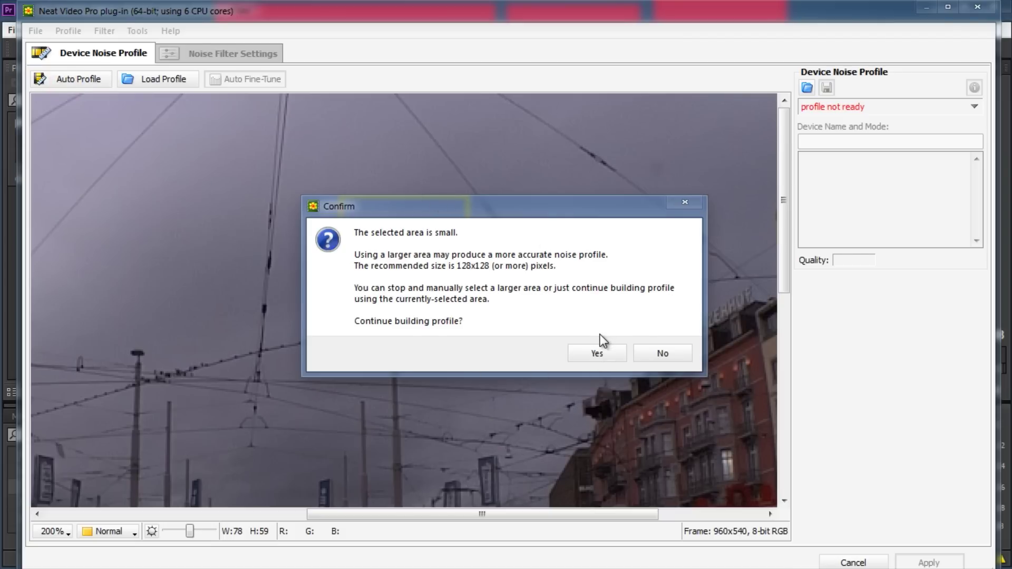
{"action": "left_click_drag", "start_coordinate": [549, 206], "coordinate": [588, 116]}
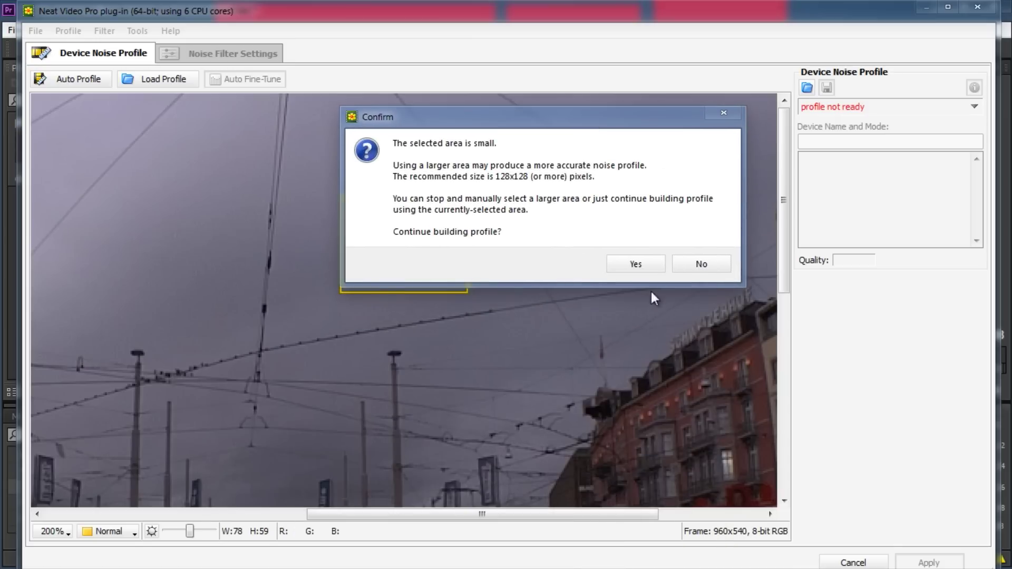
{"action": "left_click", "coordinate": [637, 263]}
{"action": "scroll", "coordinate": [482, 265], "scroll_direction": "down", "scroll_amount": 1}
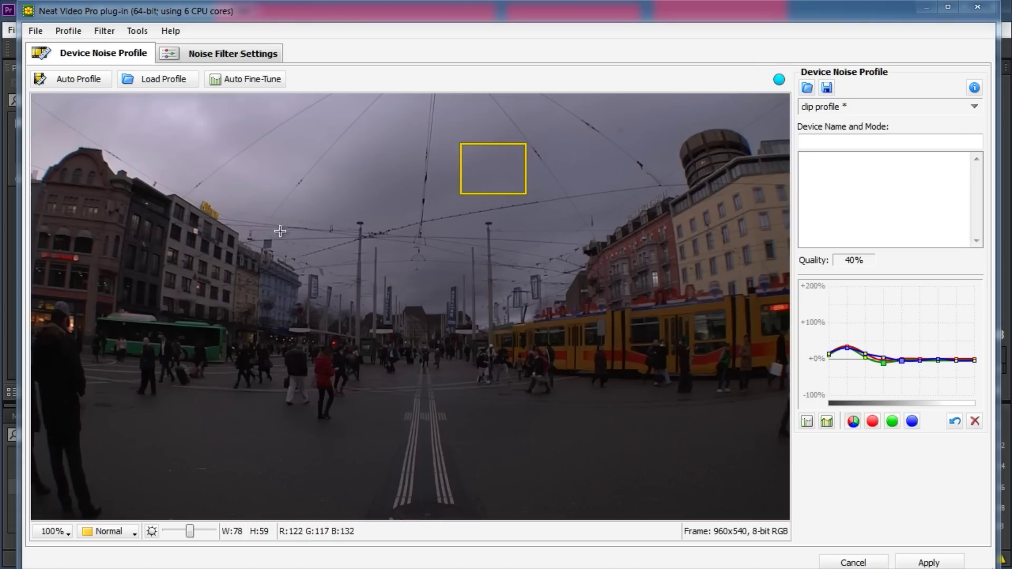
- Show Noise Filter Settings and compare the filtered frame with the original
{"action": "left_click", "coordinate": [209, 55]}
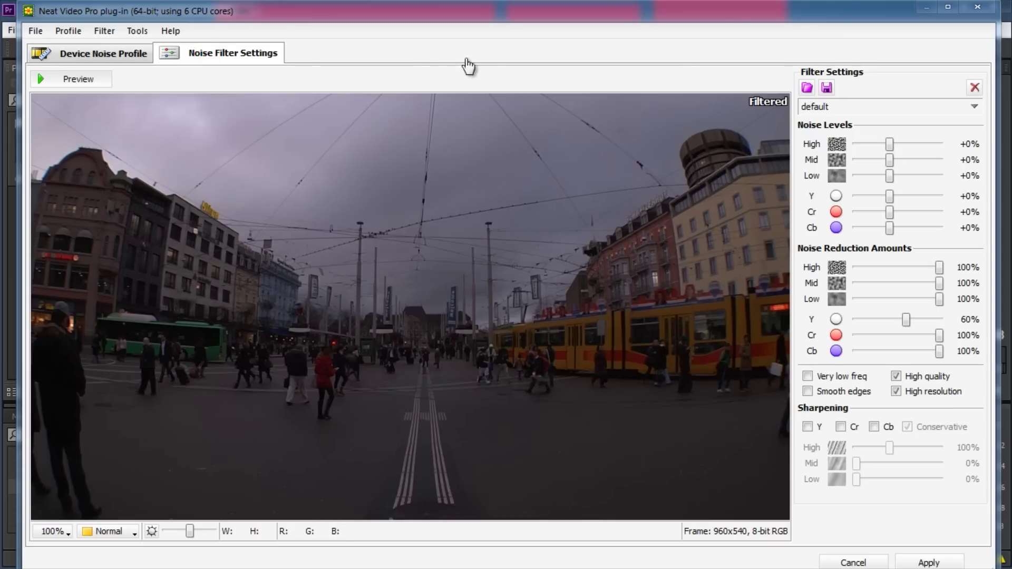
{"action": "scroll", "coordinate": [511, 174], "scroll_direction": "up", "scroll_amount": 2}
{"action": "scroll", "coordinate": [510, 174], "scroll_direction": "up", "scroll_amount": 1}
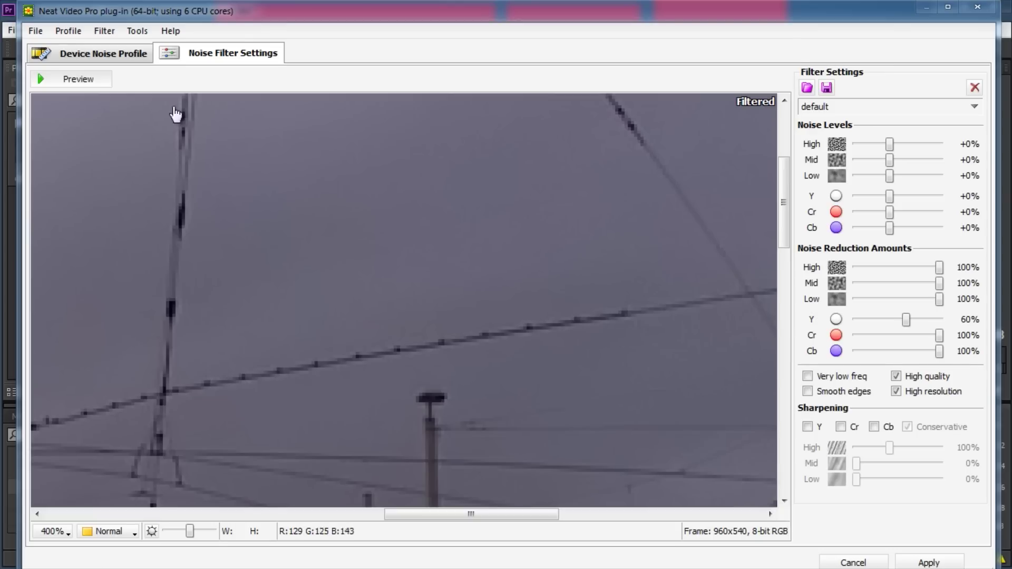
{"action": "left_click", "coordinate": [227, 226]}
{"action": "left_click", "coordinate": [228, 226]}
{"action": "left_click", "coordinate": [230, 233]}
- Zoom into the street area and toggle filtered versus original, ending on the filtered preview
{"action": "scroll", "coordinate": [436, 330], "scroll_direction": "down", "scroll_amount": 3}
{"action": "scroll", "coordinate": [518, 484], "scroll_direction": "up", "scroll_amount": 2}
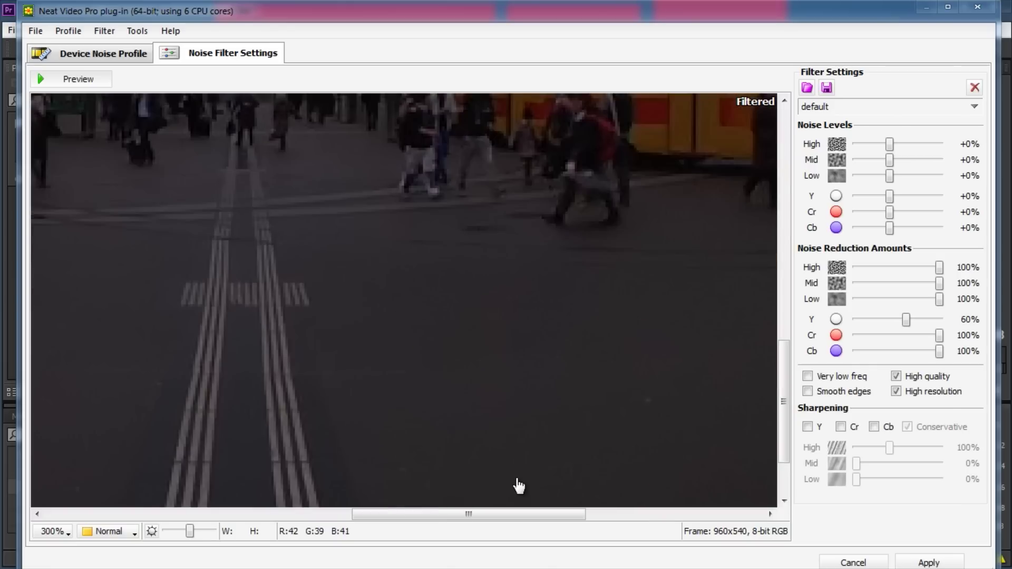
{"action": "scroll", "coordinate": [431, 322], "scroll_direction": "up", "scroll_amount": 1}
{"action": "left_click", "coordinate": [390, 332]}
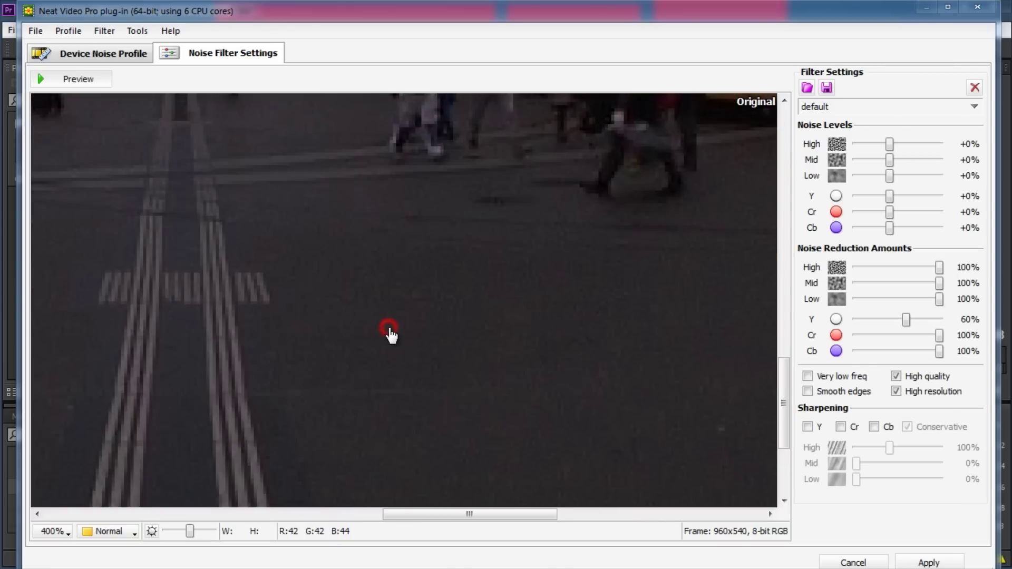
{"action": "left_click", "coordinate": [390, 332]}
{"action": "left_click", "coordinate": [390, 332]}
{"action": "left_click", "coordinate": [390, 332]}
{"action": "left_click", "coordinate": [390, 332]}
{"action": "left_click", "coordinate": [390, 332]}
{"action": "left_click", "coordinate": [390, 332]}
{"action": "left_click", "coordinate": [390, 332]}
{"action": "left_click", "coordinate": [390, 332]}
{"action": "left_click", "coordinate": [390, 332]}
{"action": "left_click", "coordinate": [423, 372]}
{"action": "left_click", "coordinate": [425, 375]}
{"action": "scroll", "coordinate": [425, 375], "scroll_direction": "down", "scroll_amount": 1}
{"action": "scroll", "coordinate": [425, 376], "scroll_direction": "down", "scroll_amount": 1}
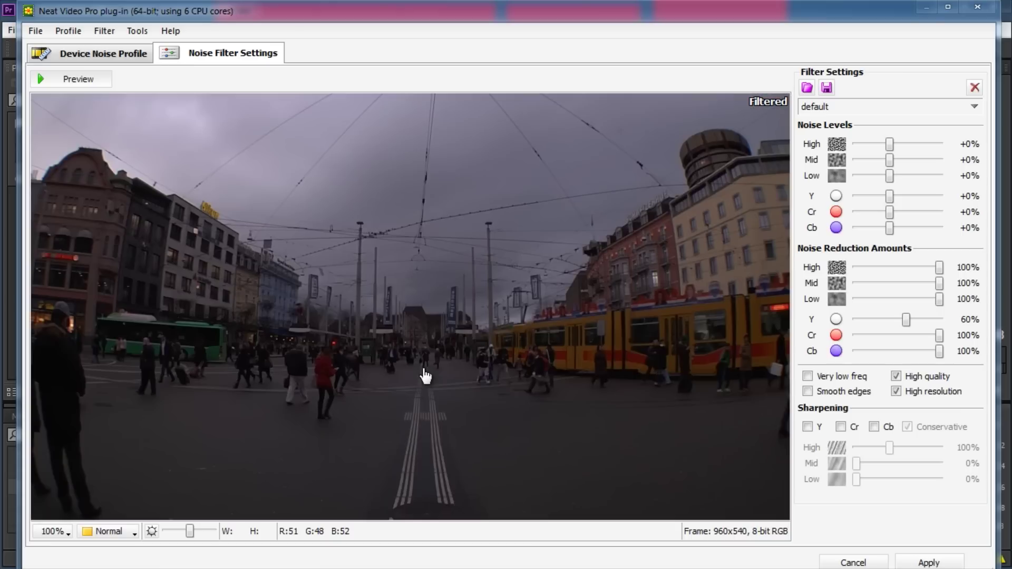
- Apply the noise filter, widen Effect Controls for full names, and reveal Adaptive filtration's 0–1 slider
{"action": "left_click", "coordinate": [926, 562]}
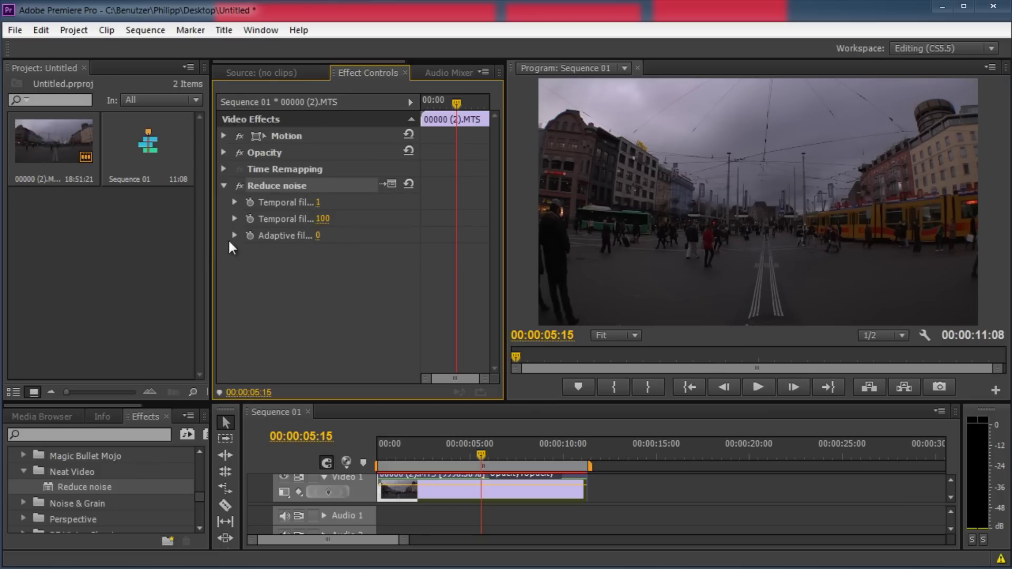
{"action": "left_click_drag", "start_coordinate": [210, 243], "coordinate": [148, 243]}
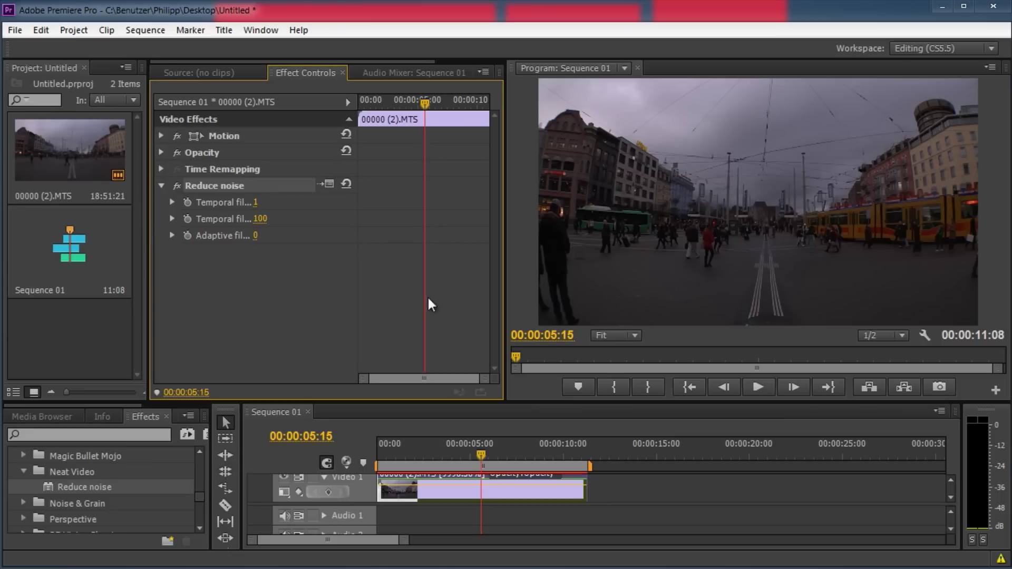
{"action": "left_click_drag", "start_coordinate": [358, 272], "coordinate": [433, 279]}
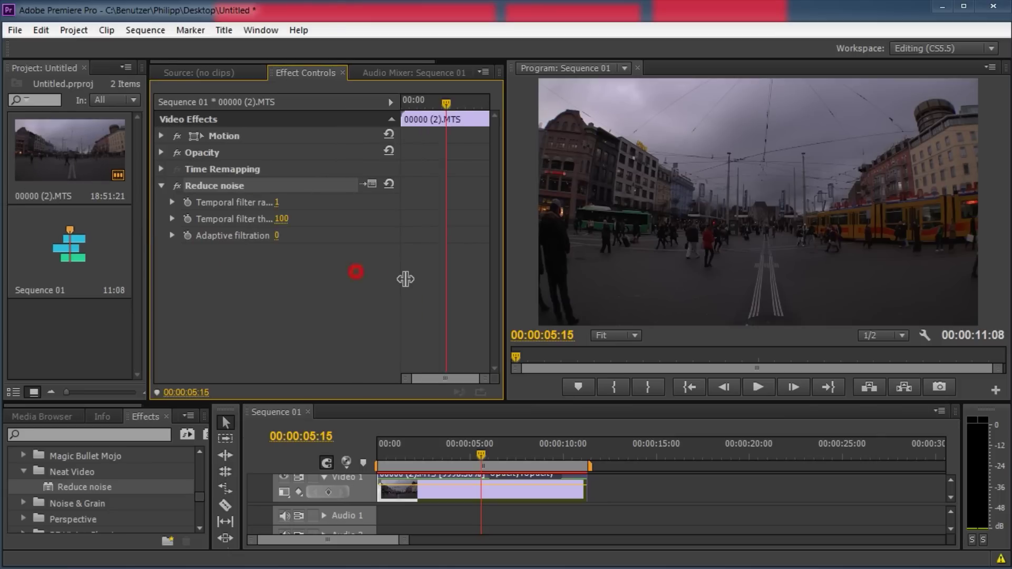
{"action": "left_click", "coordinate": [173, 237]}
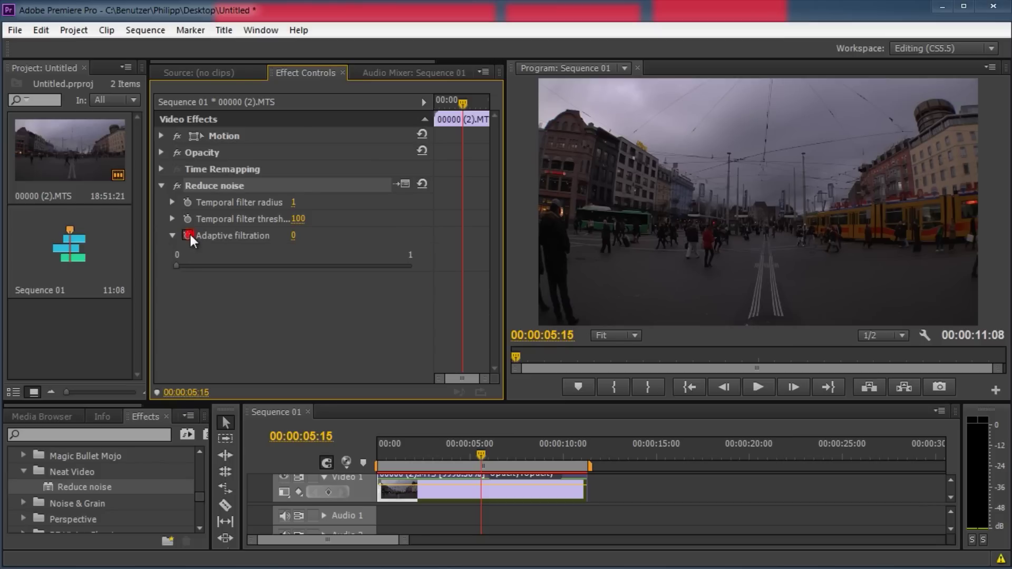
{"action": "left_click", "coordinate": [187, 235]}
{"action": "left_click", "coordinate": [188, 234]}
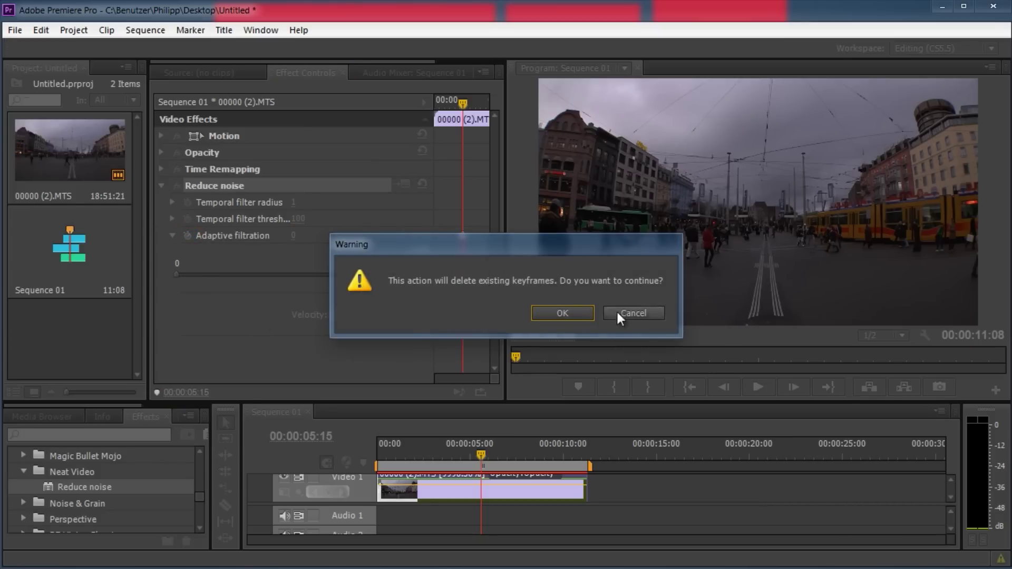
{"action": "left_click", "coordinate": [589, 313]}
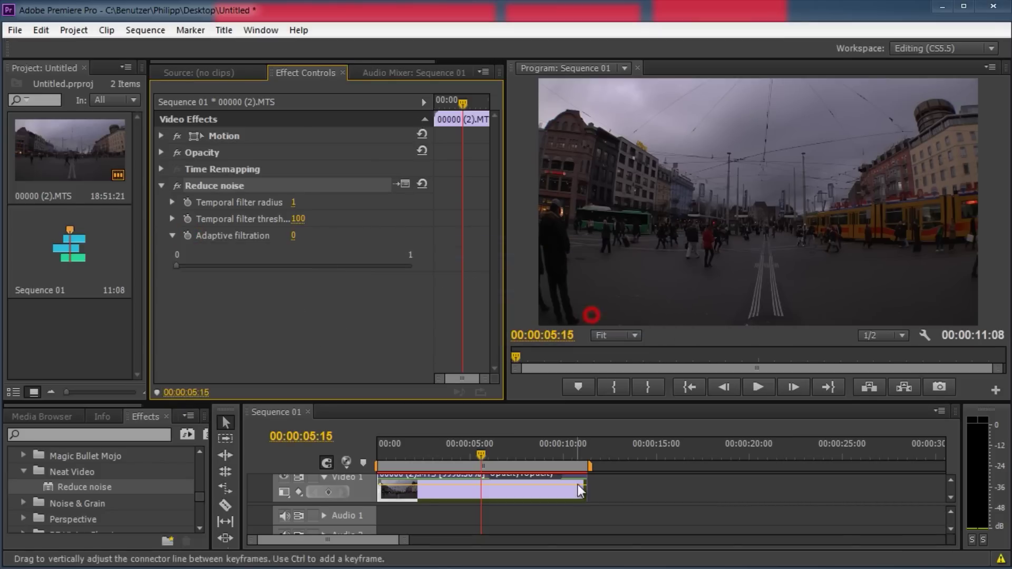
{"action": "left_click", "coordinate": [227, 222]}
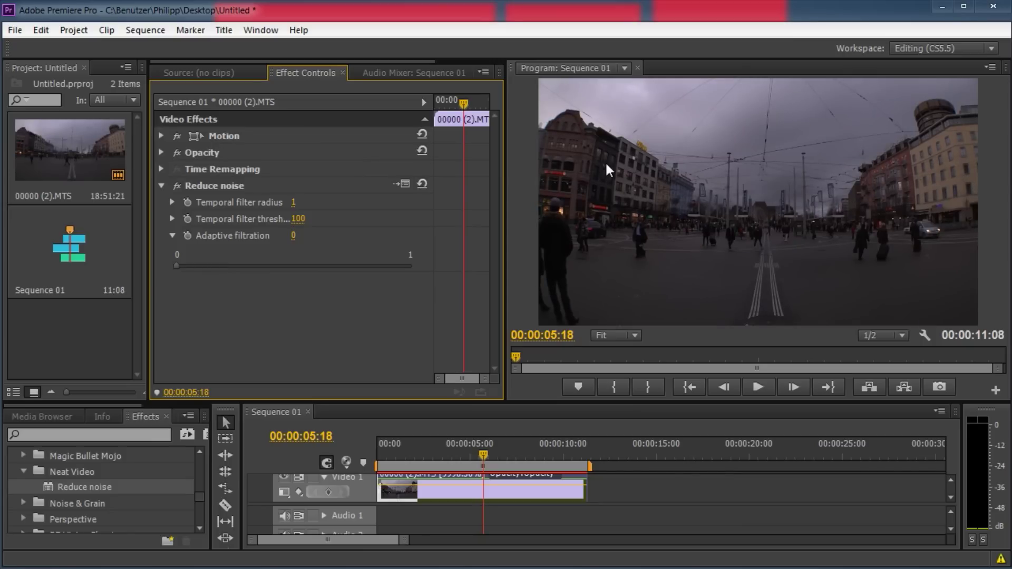
- Try Temporal filter radius at 1 and 5, then set it to 3 on its 0–5 slider
{"action": "left_click_drag", "start_coordinate": [298, 207], "coordinate": [296, 206]}
{"action": "left_click_drag", "start_coordinate": [292, 204], "coordinate": [391, 190]}
{"action": "left_click", "coordinate": [172, 203]}
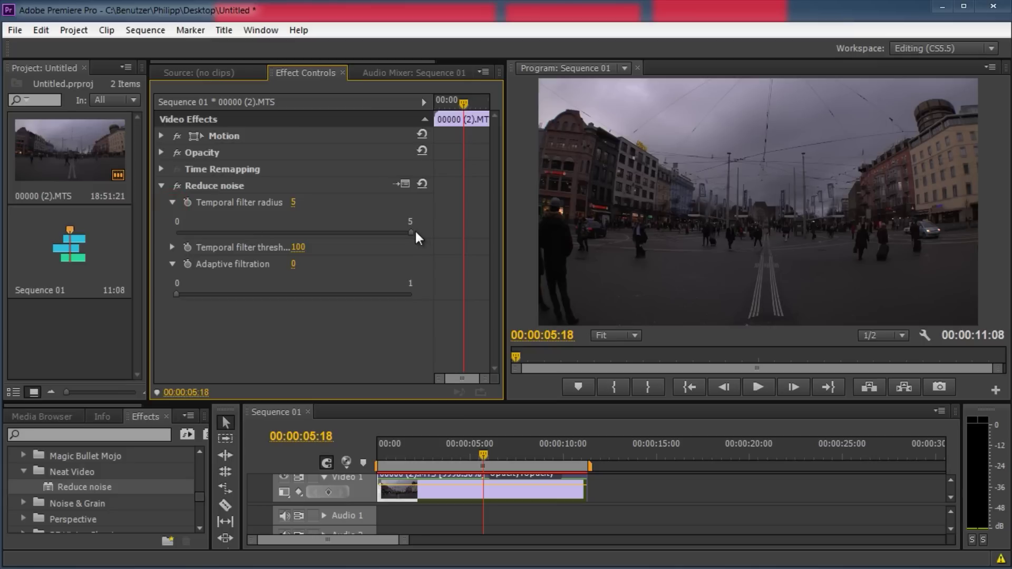
{"action": "left_click_drag", "start_coordinate": [266, 249], "coordinate": [176, 251]}
{"action": "left_click", "coordinate": [224, 186]}
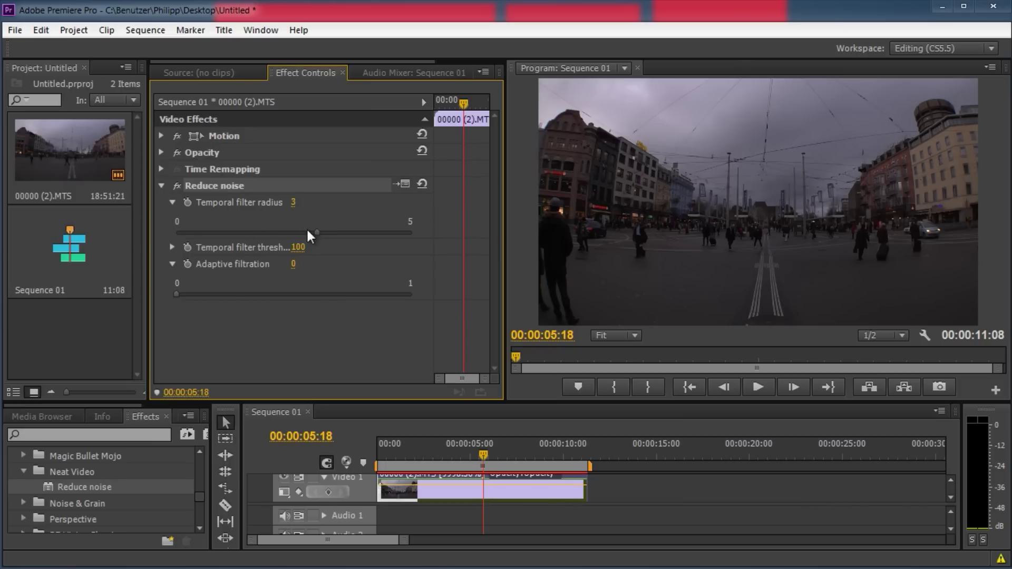
- Compare Temporal filter radius at 0, 3 and 5 on the slider, finishing at 0
{"action": "mouse_move", "coordinate": [315, 233]}
{"action": "left_mouse_down"}
{"action": "mouse_move", "coordinate": [160, 240]}
{"action": "mouse_move", "coordinate": [227, 238]}
{"action": "left_mouse_up"}
{"action": "left_click", "coordinate": [282, 225]}
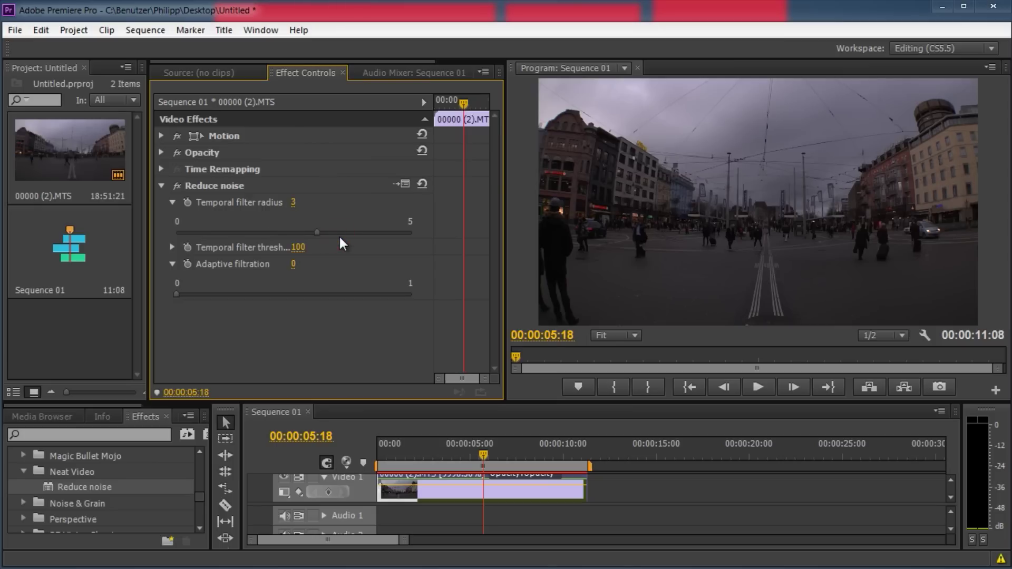
{"action": "left_click_drag", "start_coordinate": [340, 227], "coordinate": [411, 228]}
{"action": "left_click_drag", "start_coordinate": [246, 231], "coordinate": [144, 236]}
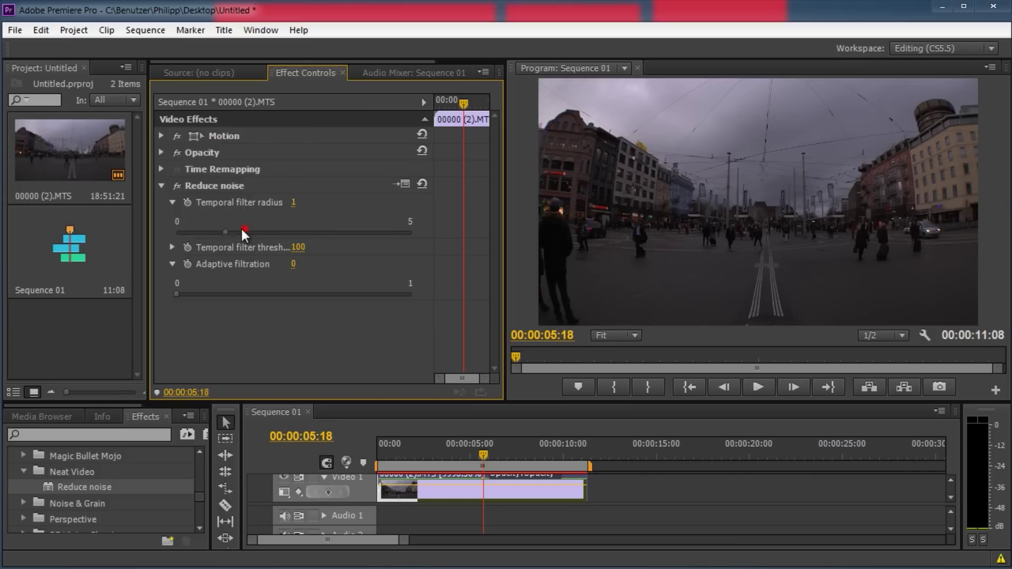